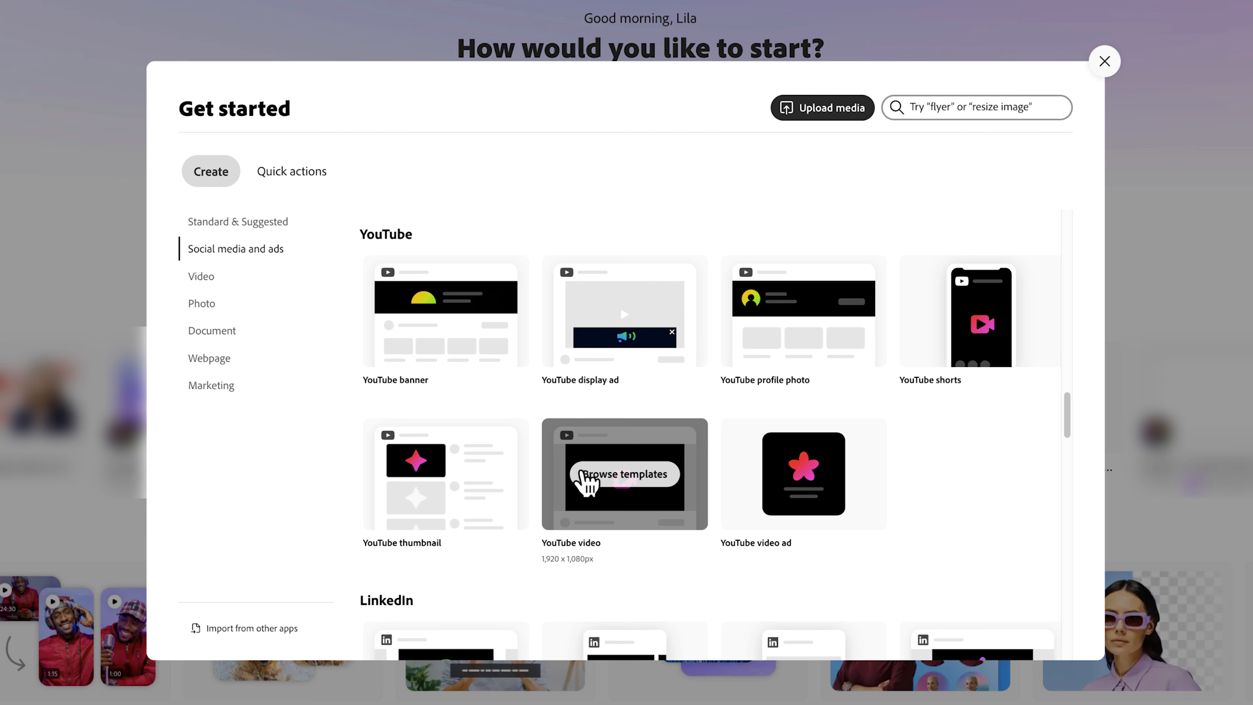
- Start a 1,920 x 1,080 px YouTube video project and browse the YouTube video templates
click(588, 475)
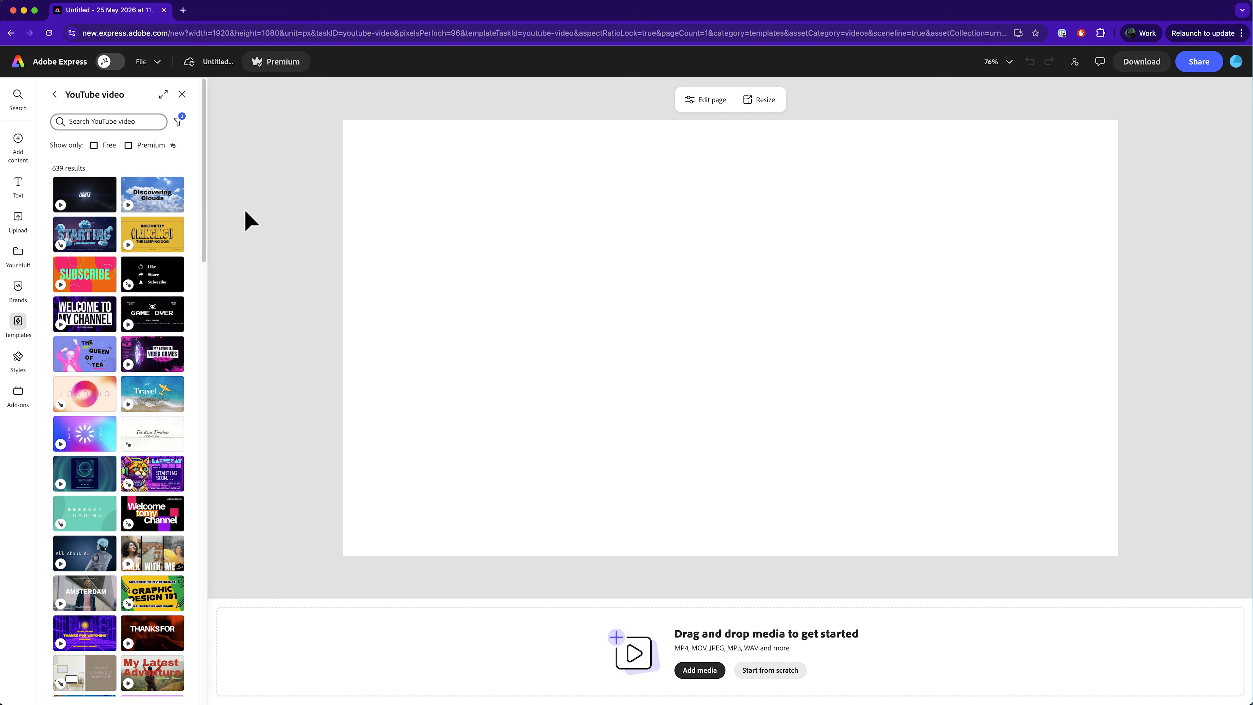
drag(203, 193, 191, 292)
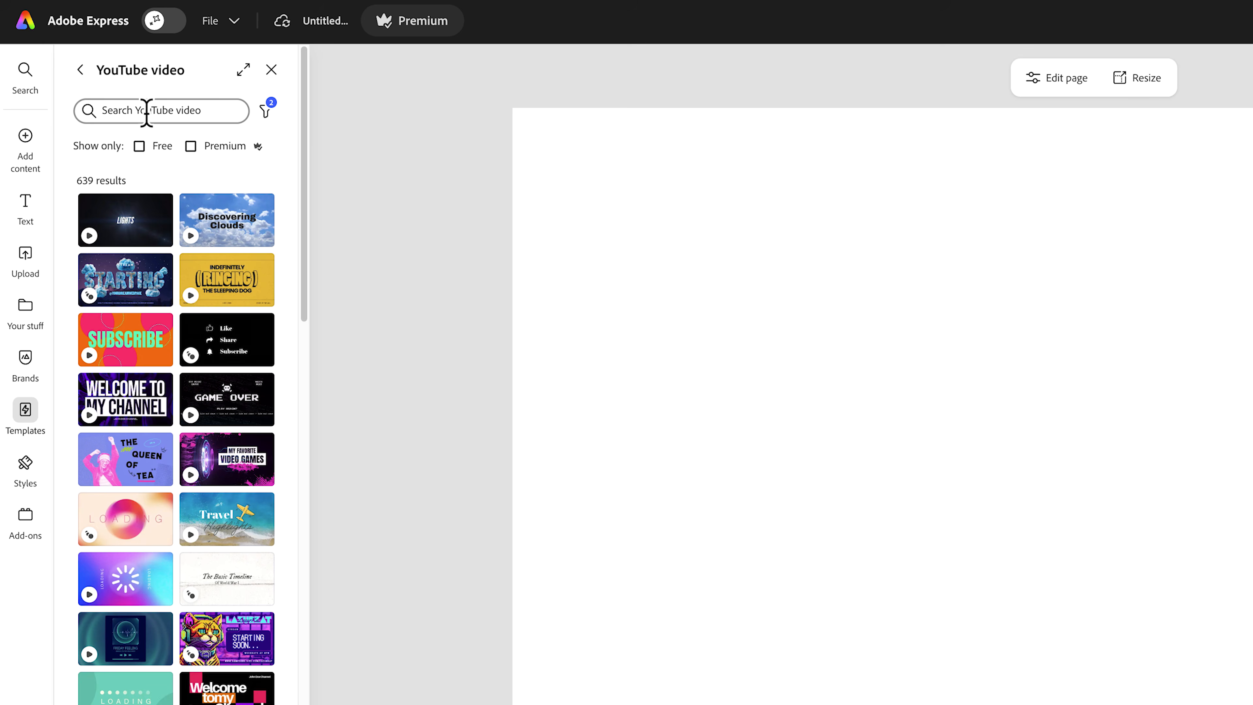
- Search the YouTube templates for "youtube thumbnail", limit the results to free ones and browse them
click(80, 69)
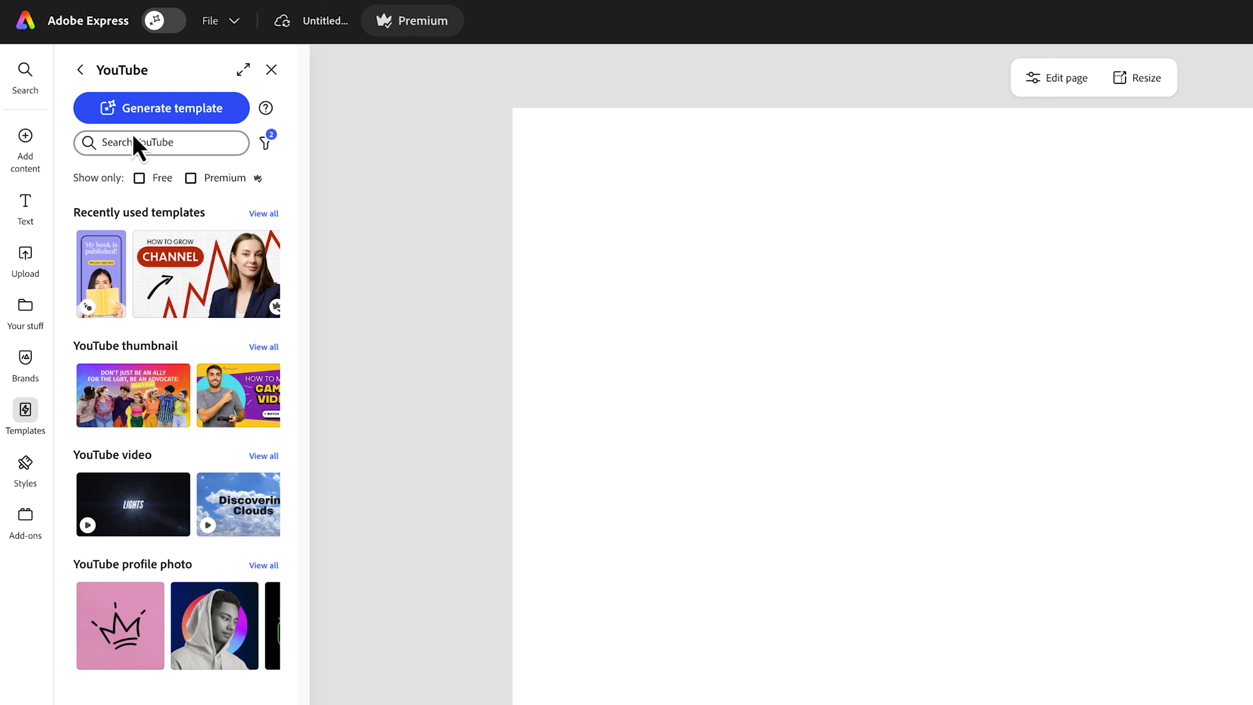
click(138, 148)
text(youtube )
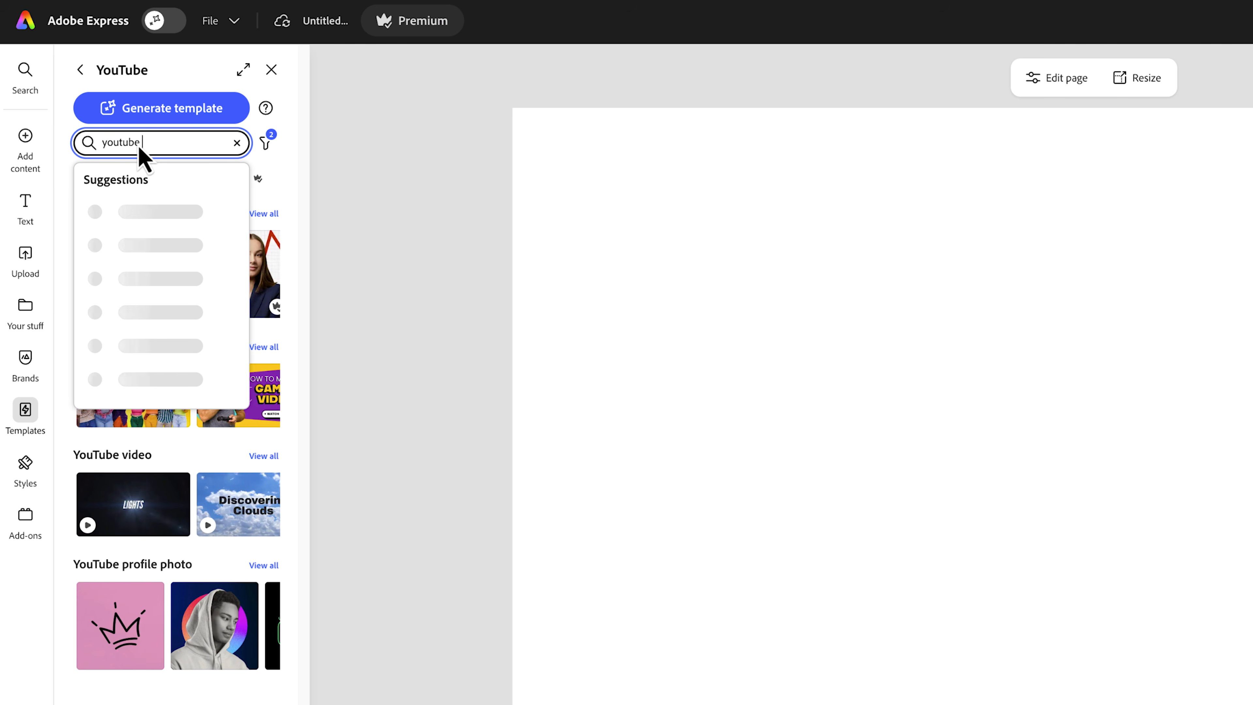
text(thumbnail)
key(Return)
click(139, 178)
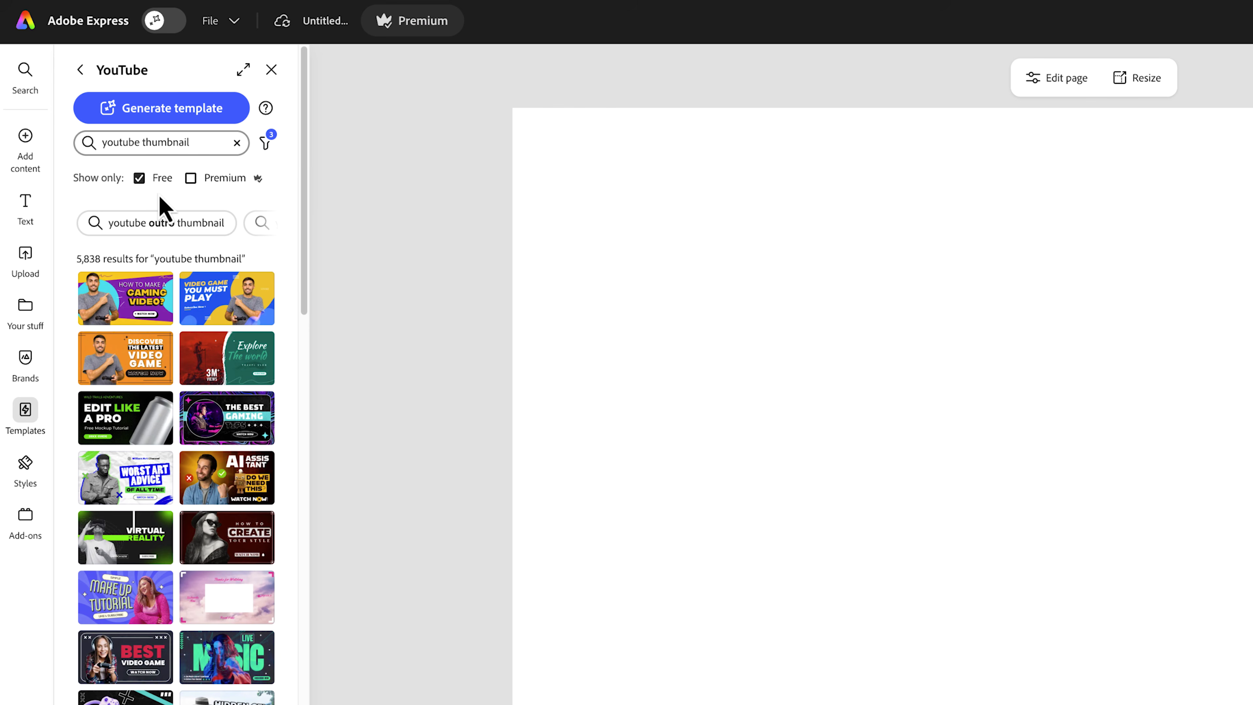
scroll(307, 188, down, 10)
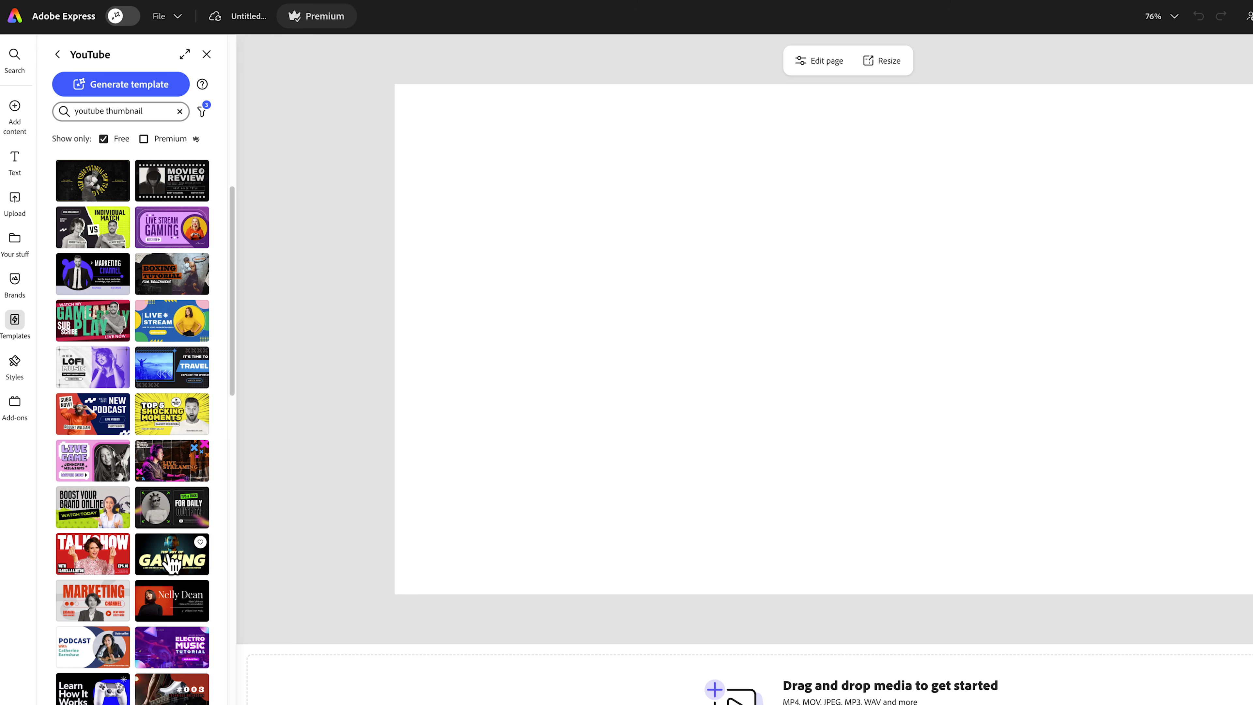
- Open the media library for adding photos and videos to the page
click(15, 111)
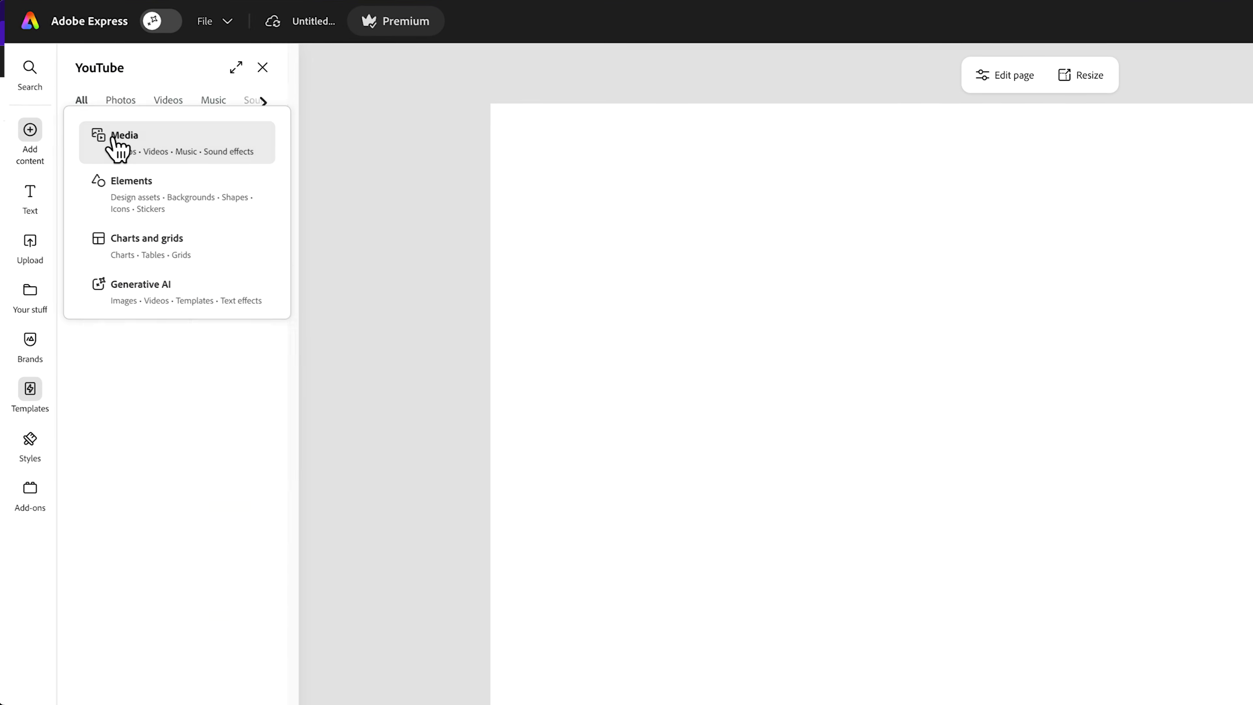
click(92, 120)
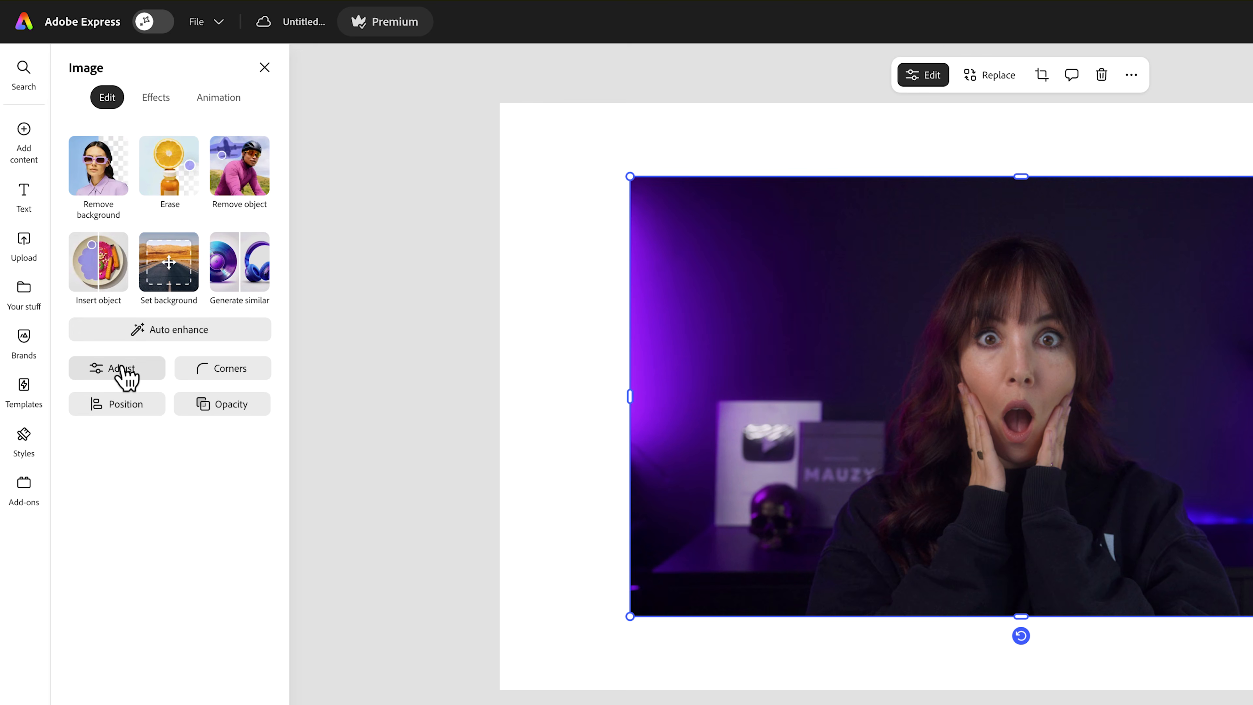
- Set the brightness of the surprised woman's photo to 35 and sharpen it slightly
click(123, 369)
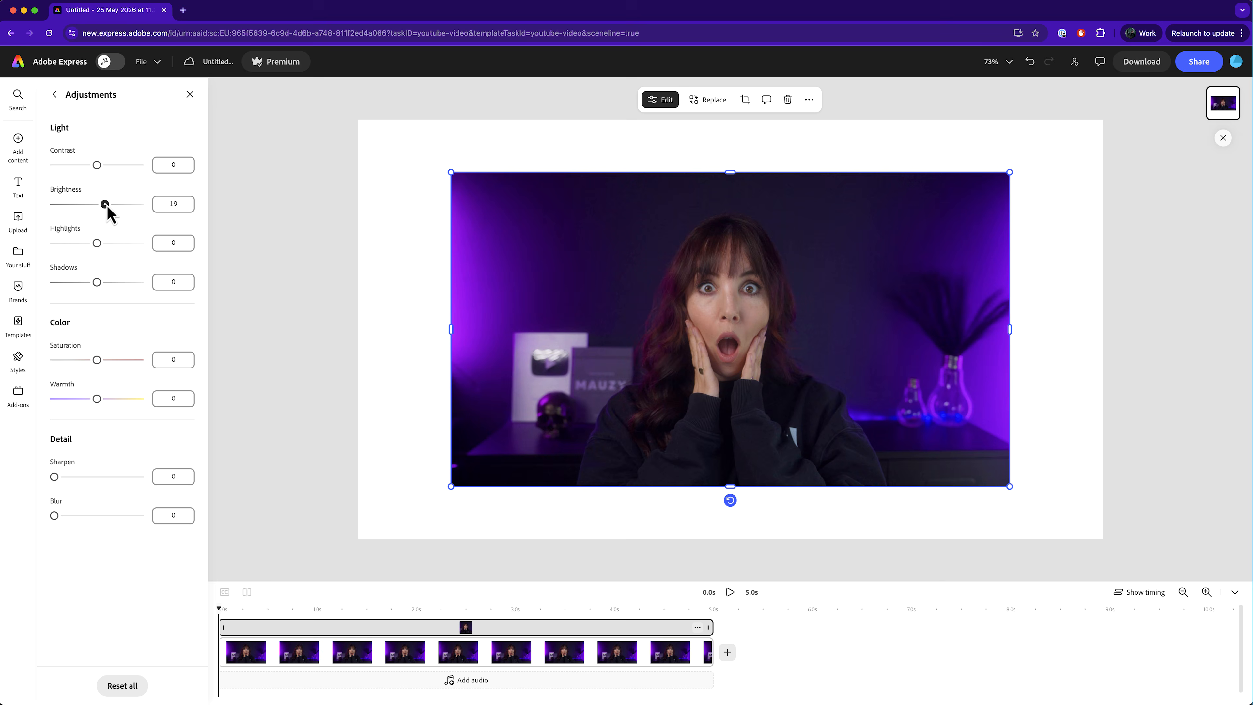
drag(106, 206, 114, 204)
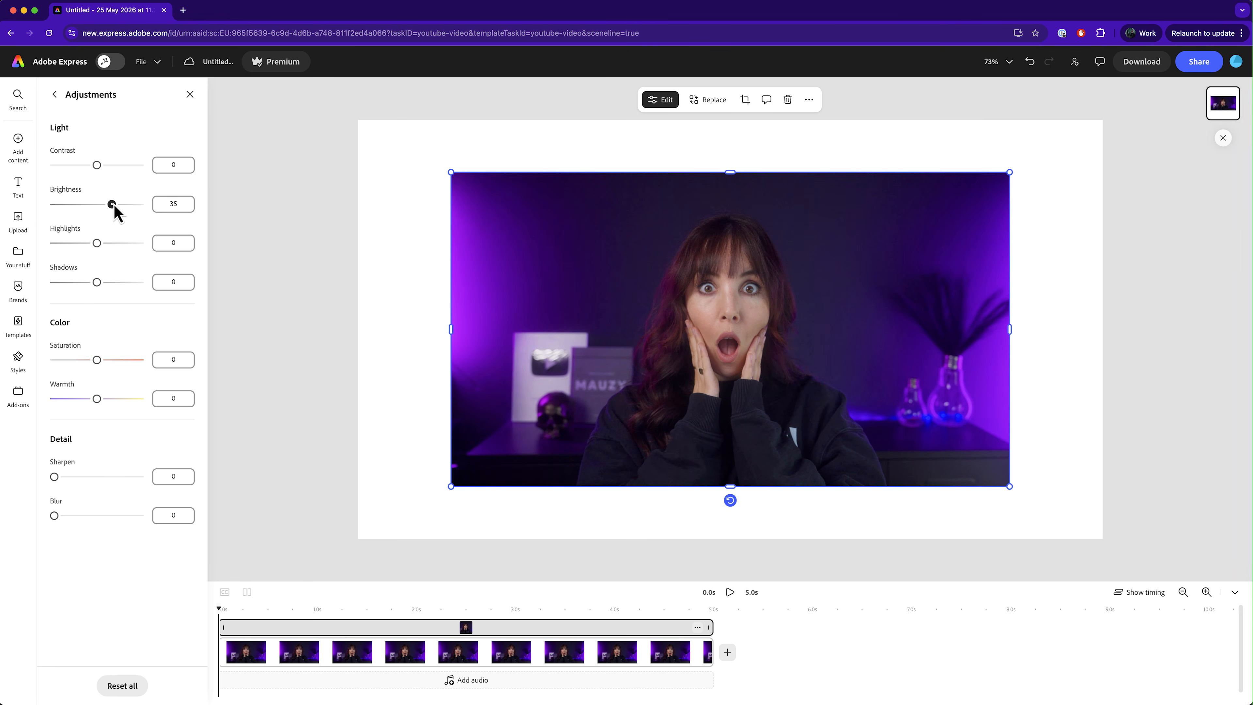
drag(54, 477, 91, 477)
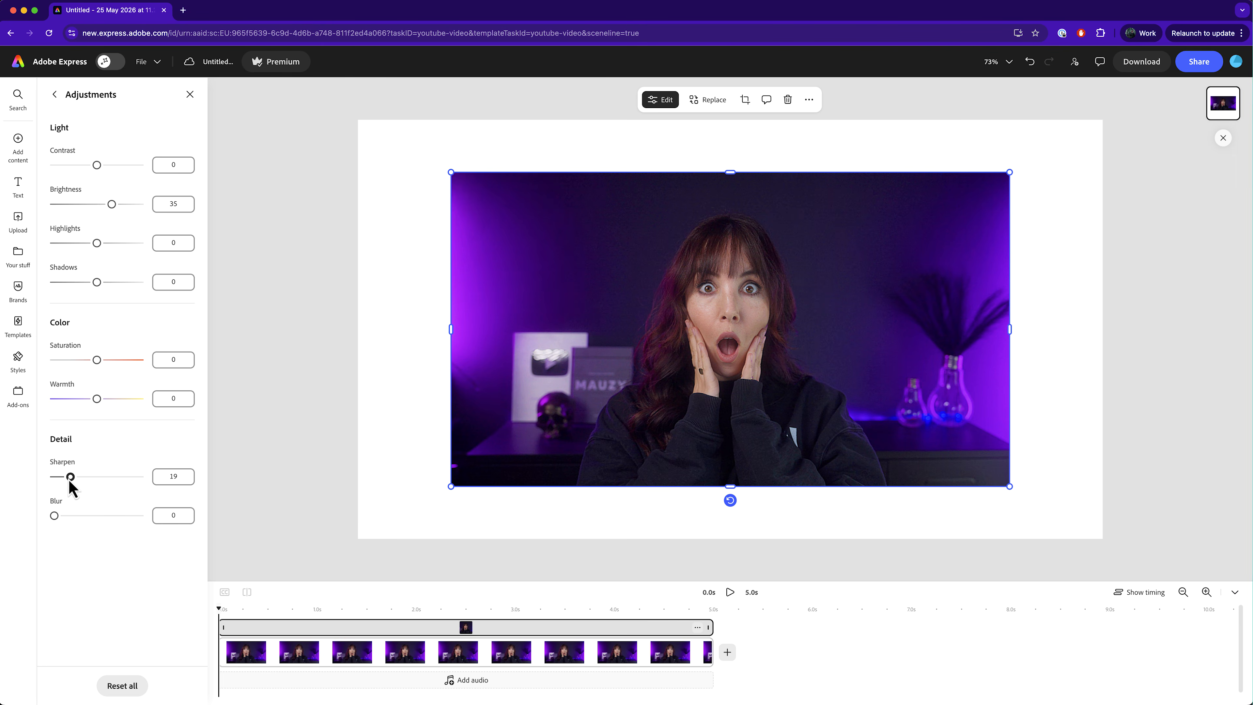
drag(70, 480, 64, 481)
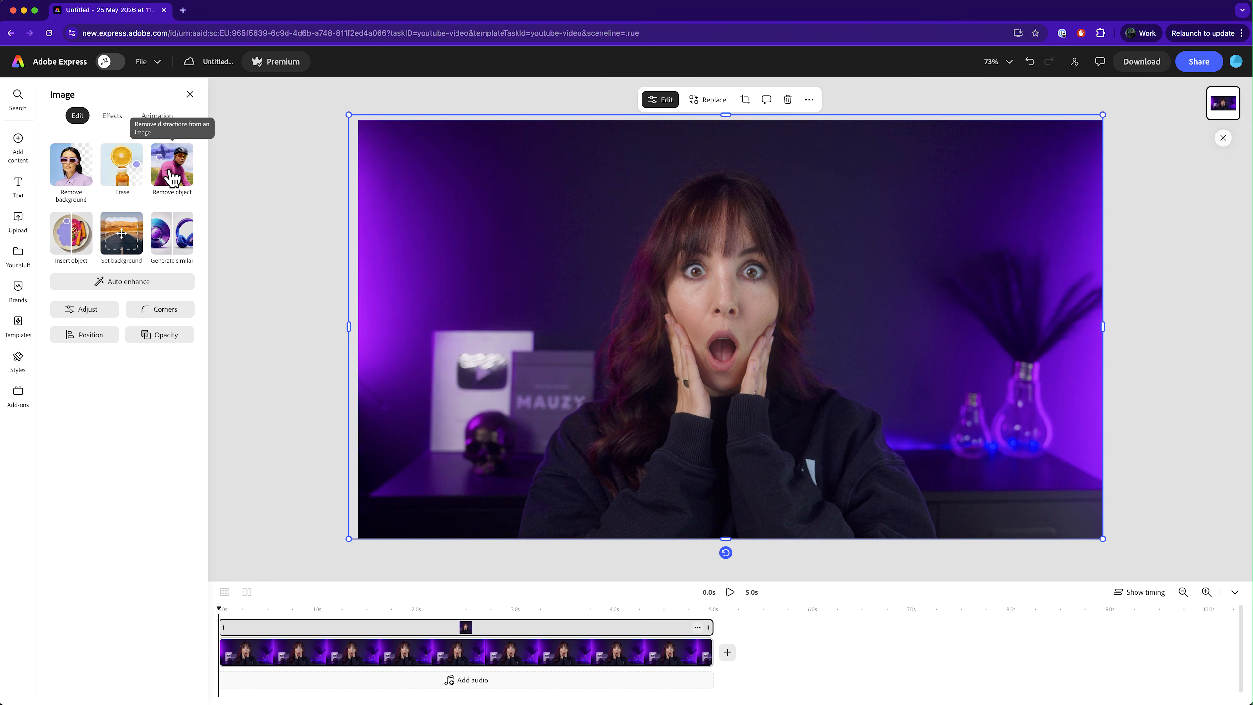
- Brush over the vase and bulbs with brush size 74 to remove them from the photo, and remove the photo's background
click(173, 178)
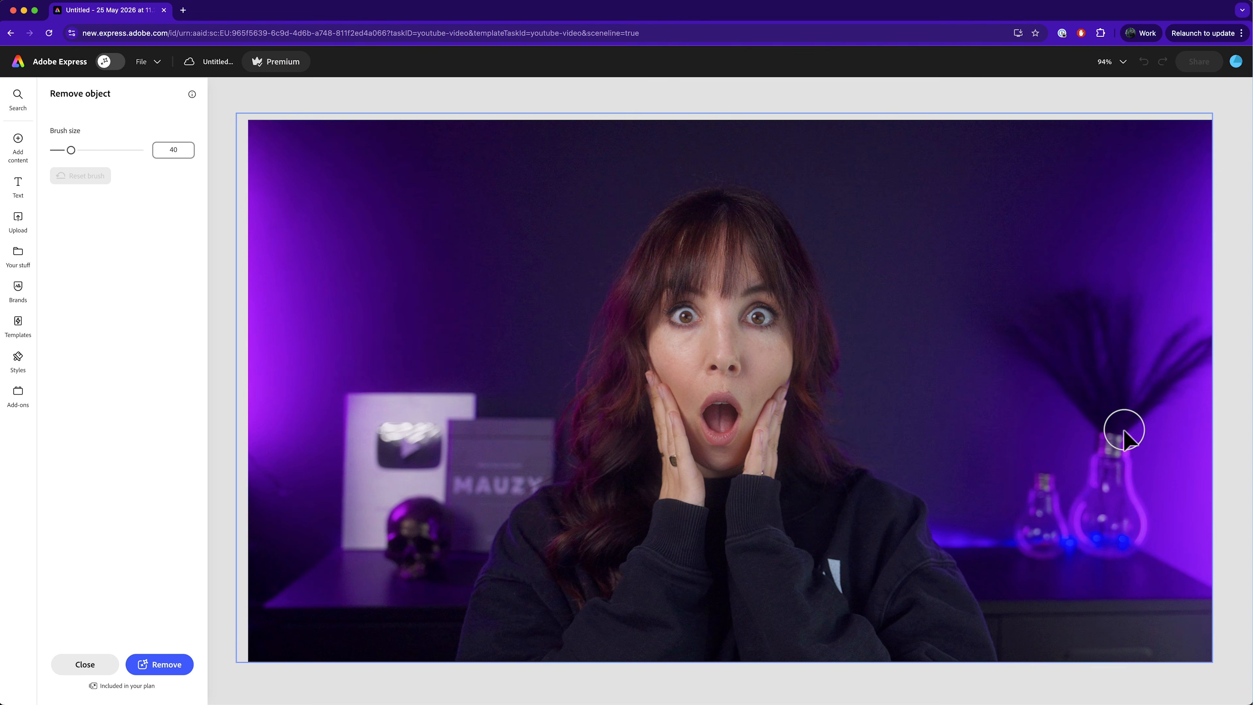
mouse_move(1031, 342)
mouse_down()
mouse_move(1154, 322)
mouse_move(1091, 563)
mouse_move(1040, 531)
mouse_move(1106, 428)
mouse_up()
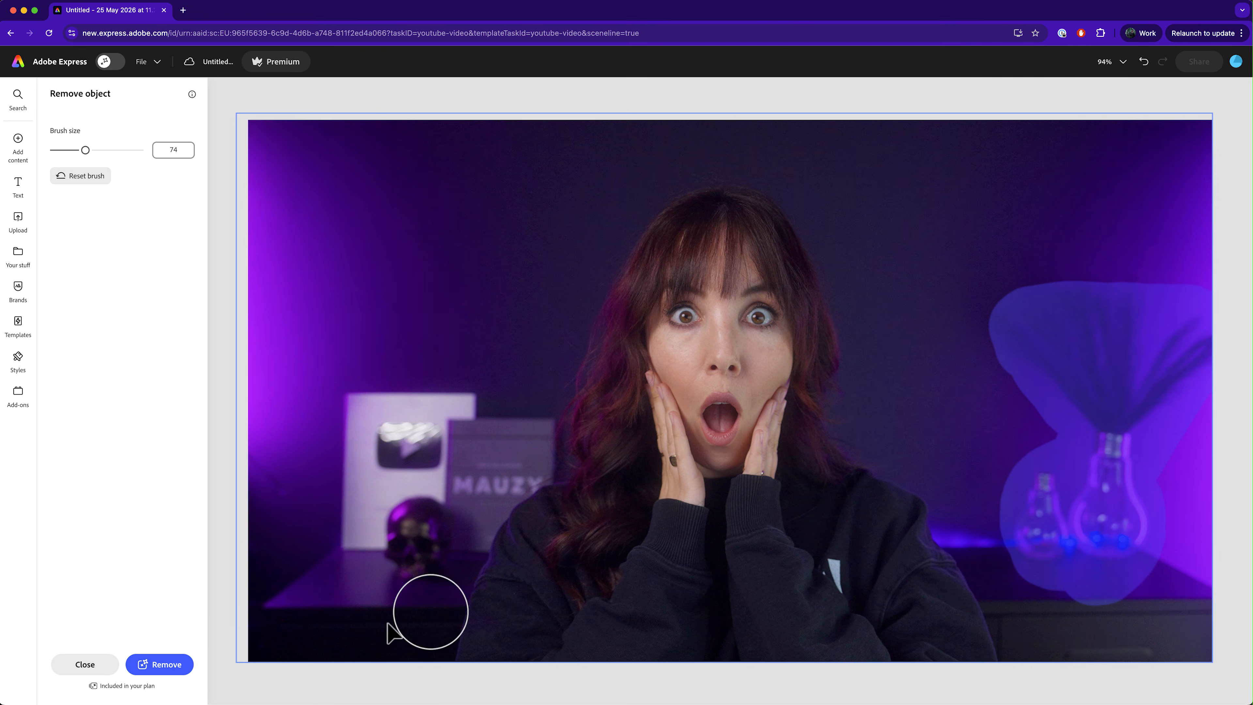
click(132, 668)
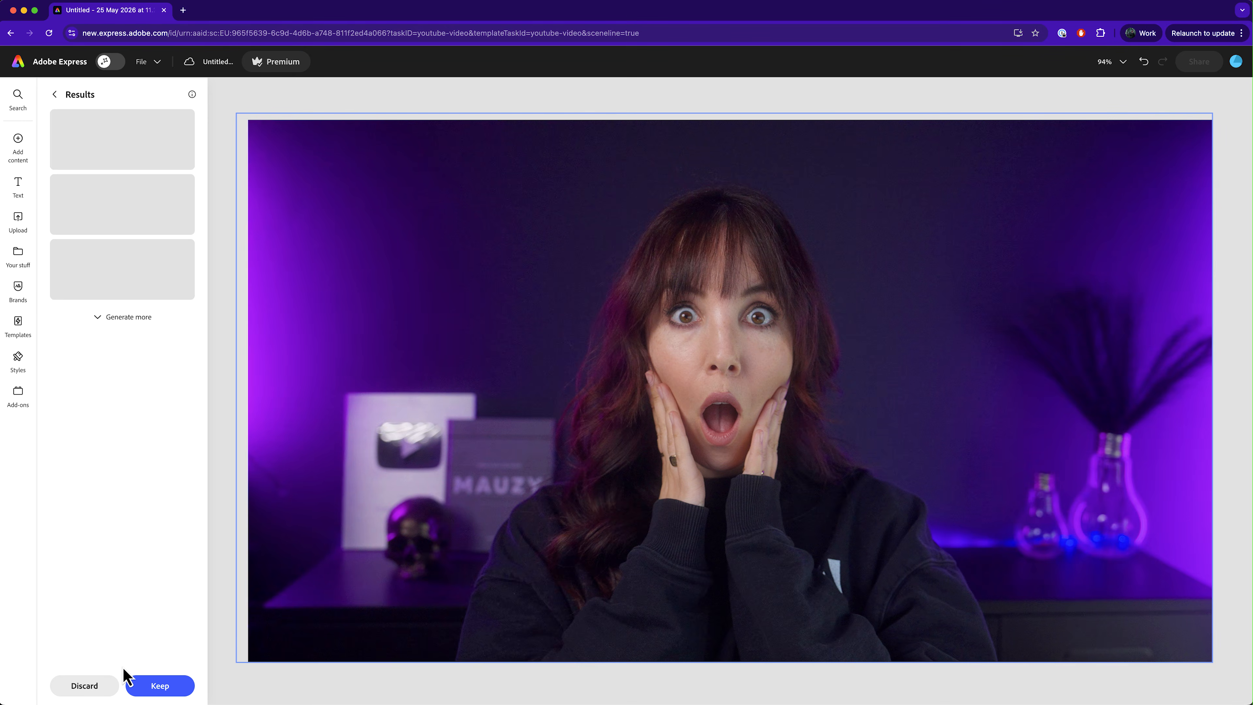
click(122, 236)
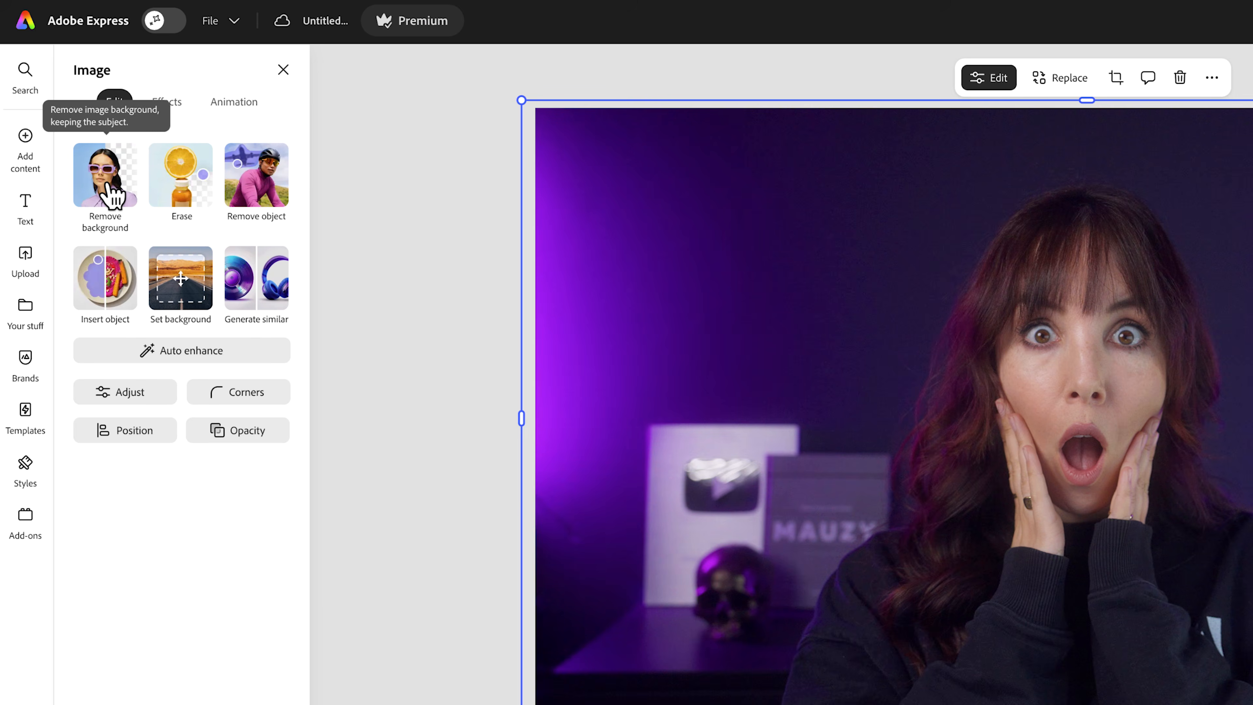
click(106, 185)
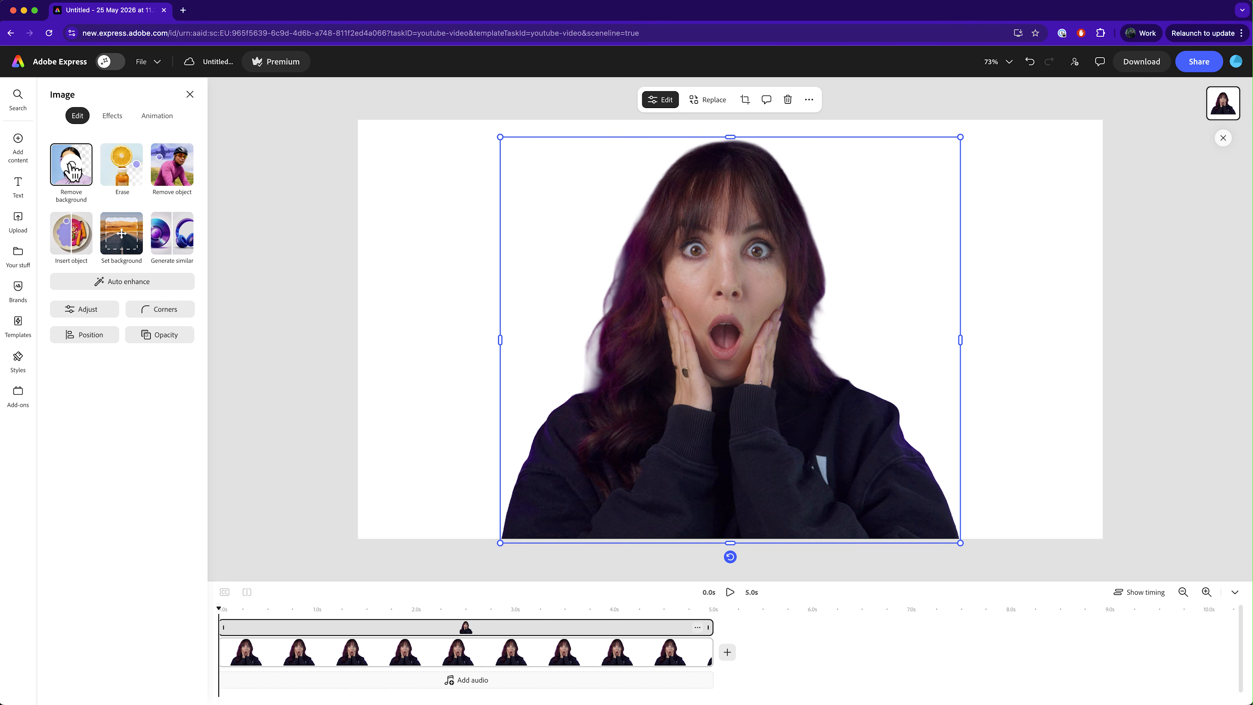
- Add the single-track editing timeline screenshot so it fills the page and blur it slightly
mouse_move(28, 143)
click(85, 148)
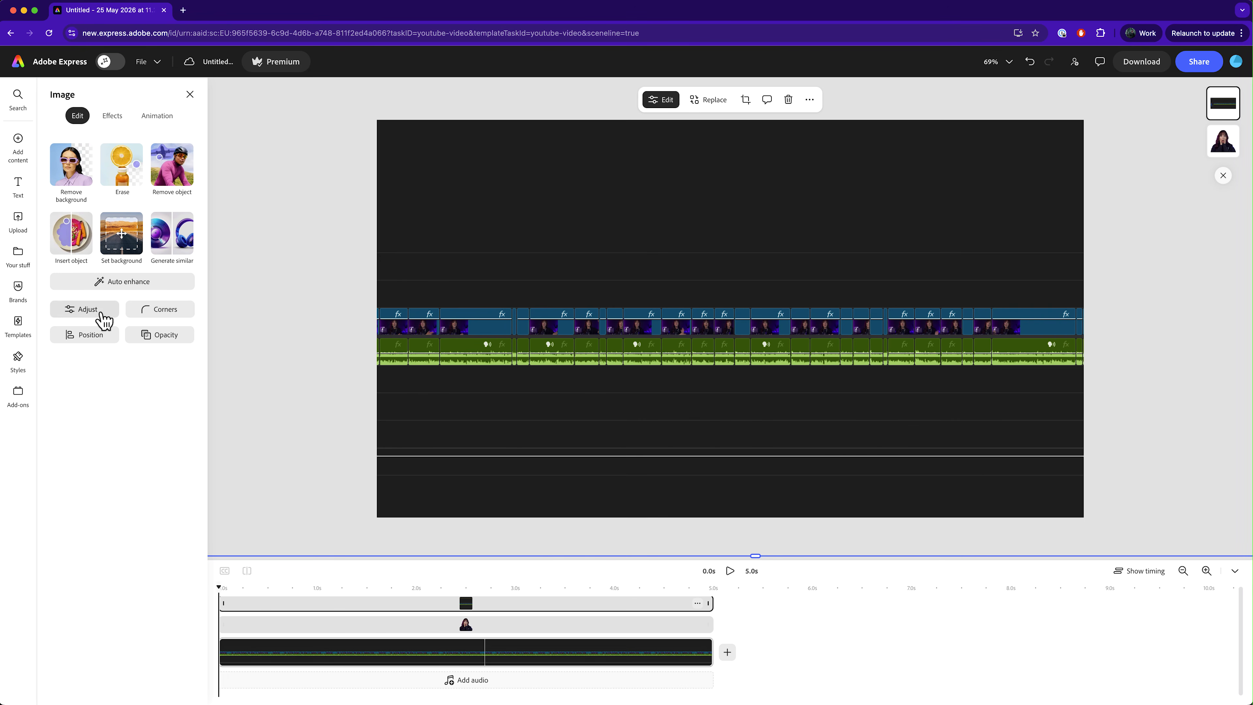
click(85, 309)
drag(54, 515, 61, 516)
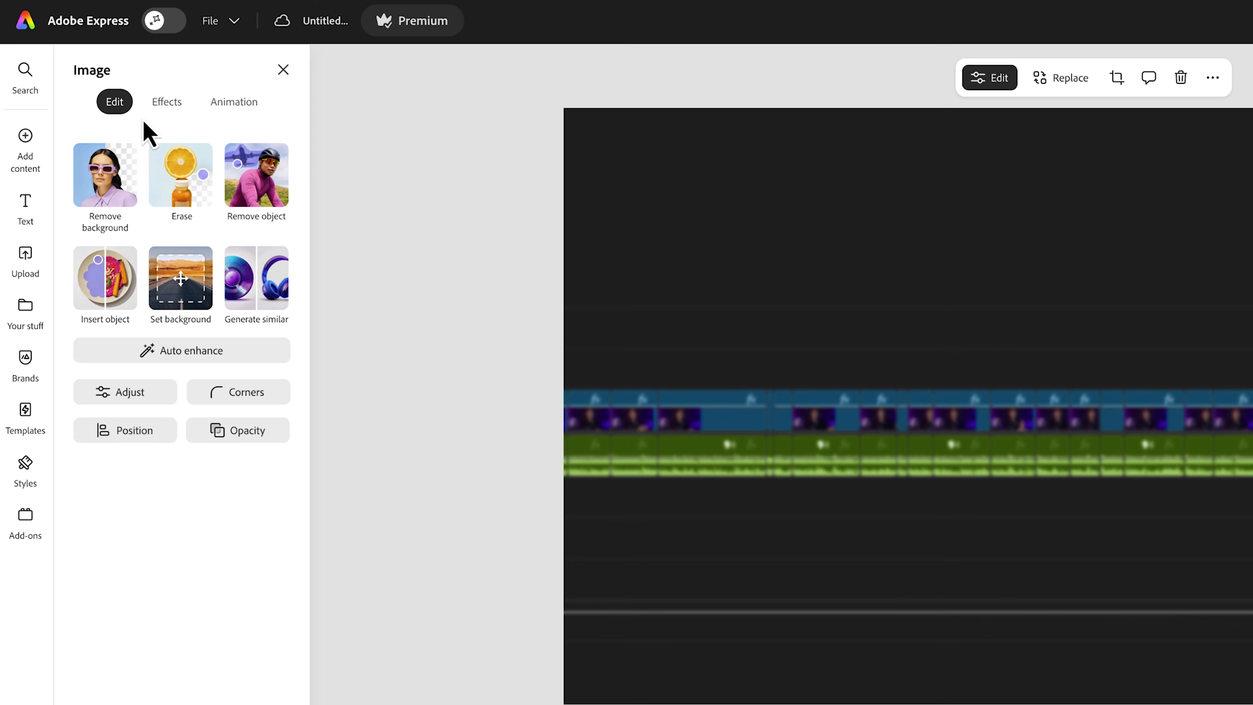
- Apply the Crimson duotone effect to the single-track timeline screenshot
click(161, 106)
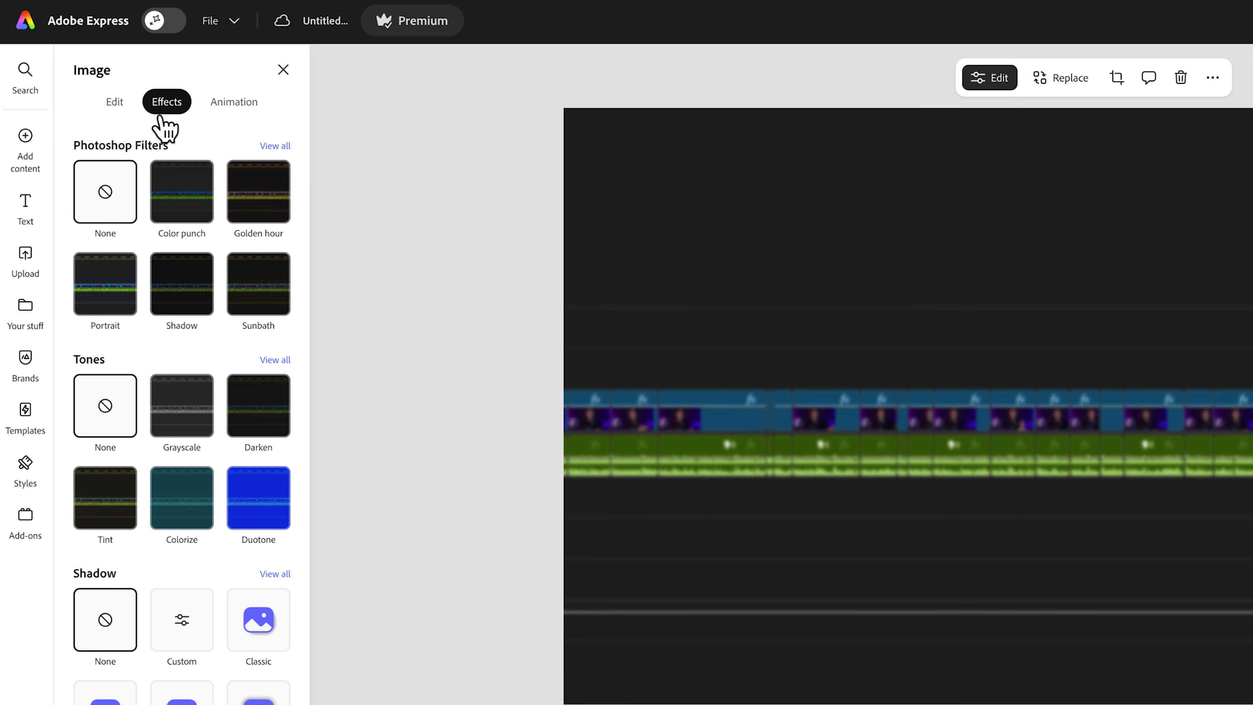
click(270, 360)
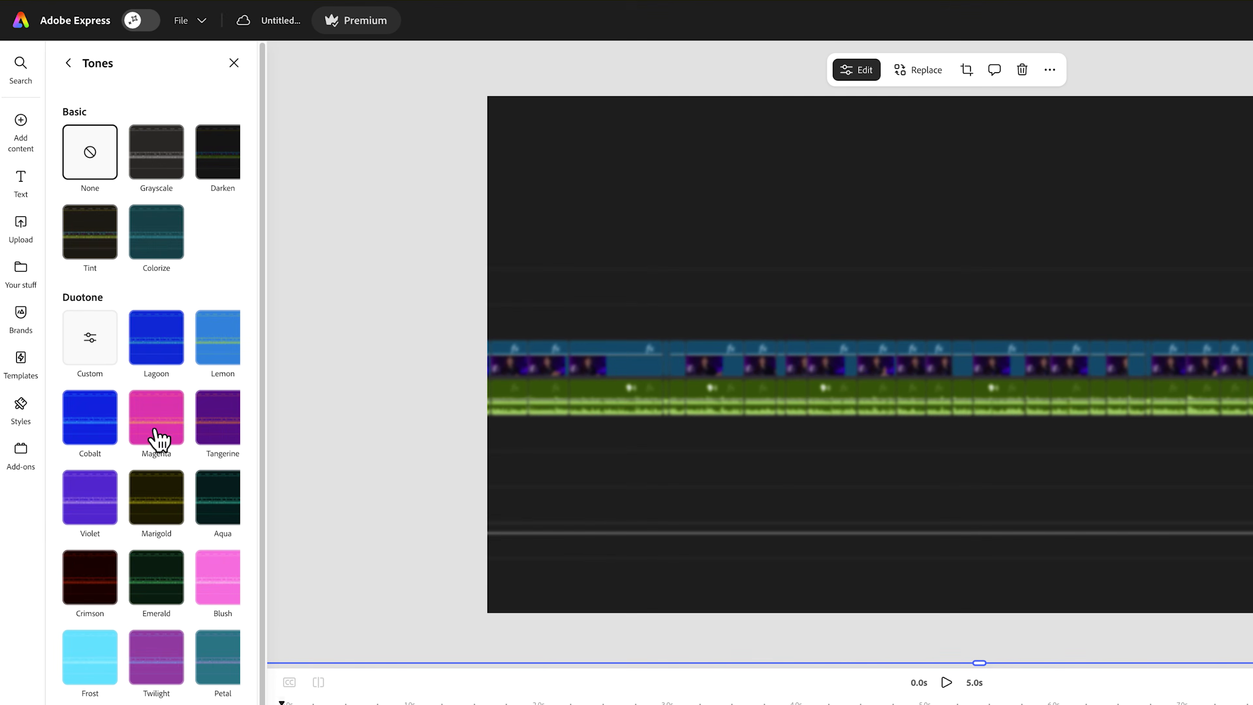
click(79, 595)
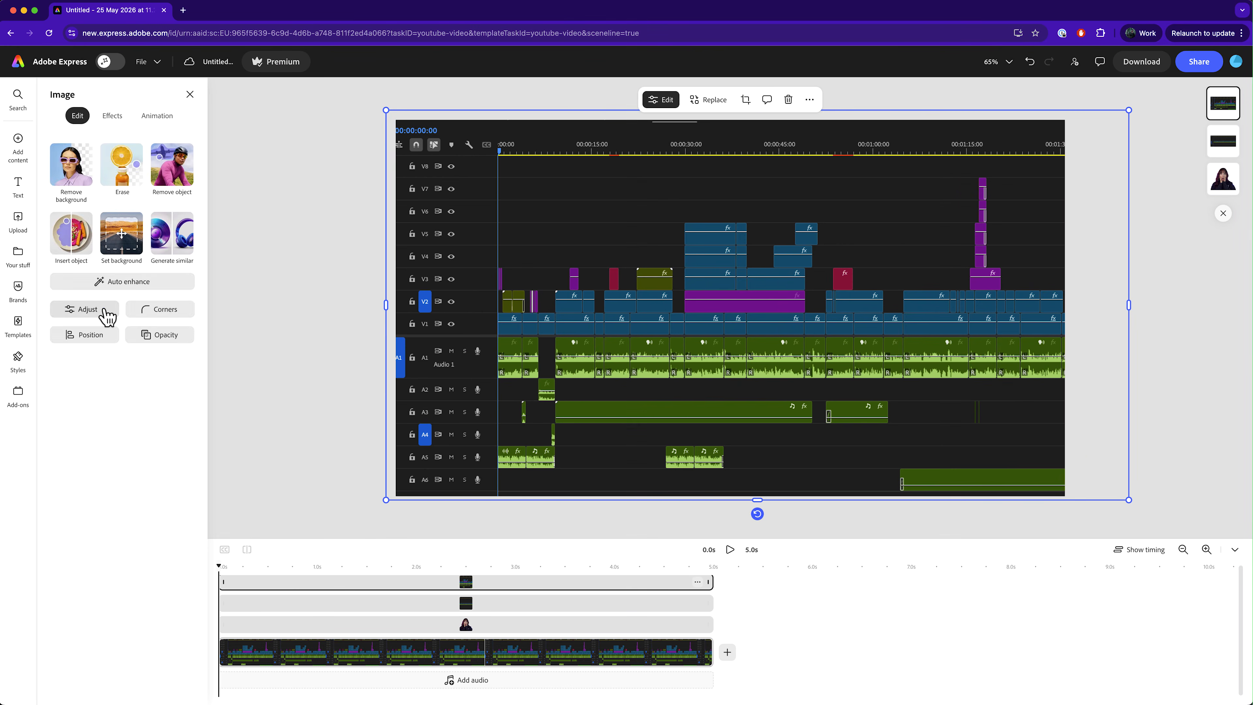
- Blur the multi-track editing timeline screenshot and apply the Emerald duotone effect to it
click(103, 313)
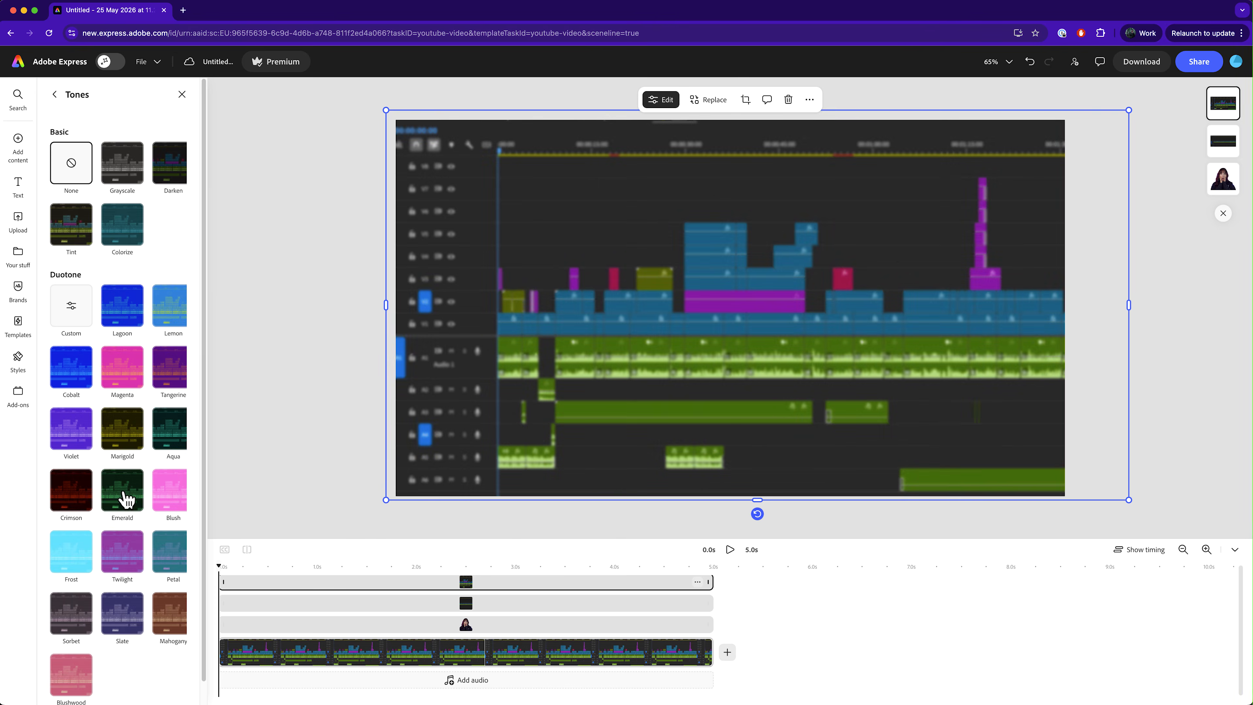
click(126, 498)
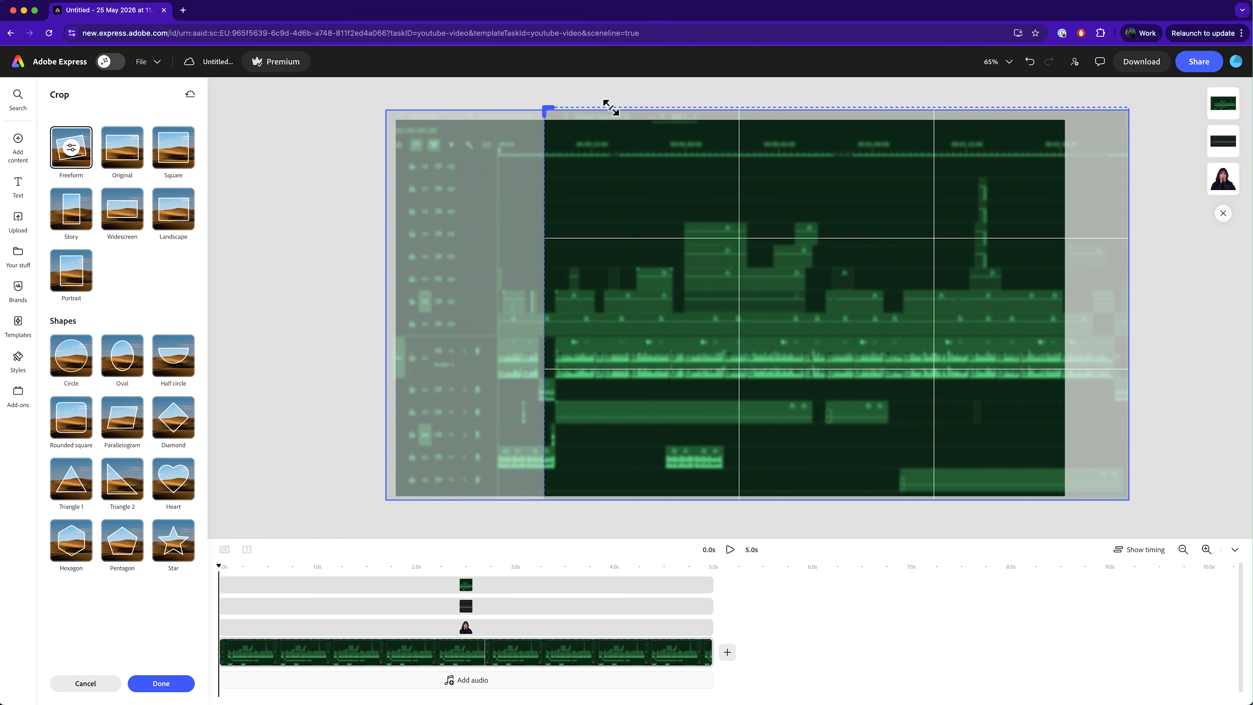
- Try cropping the green timeline image to the page's right half, and undo the crop
drag(611, 107, 737, 102)
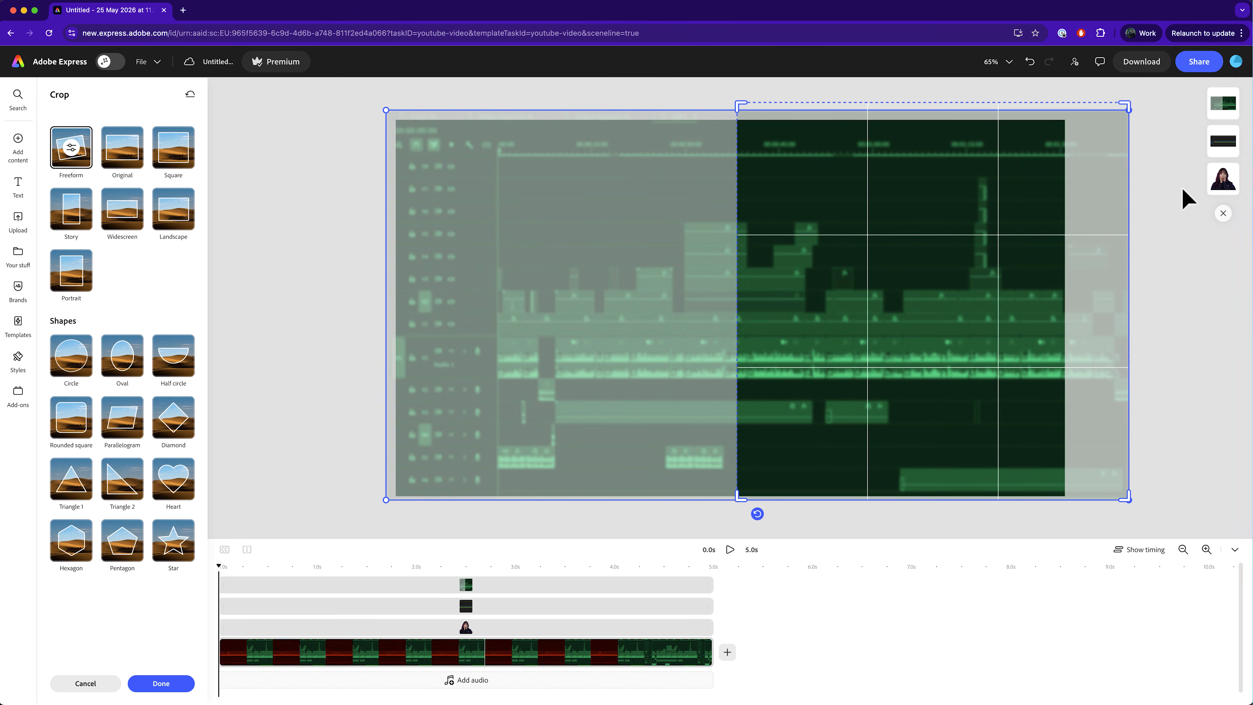
click(1188, 199)
click(1080, 218)
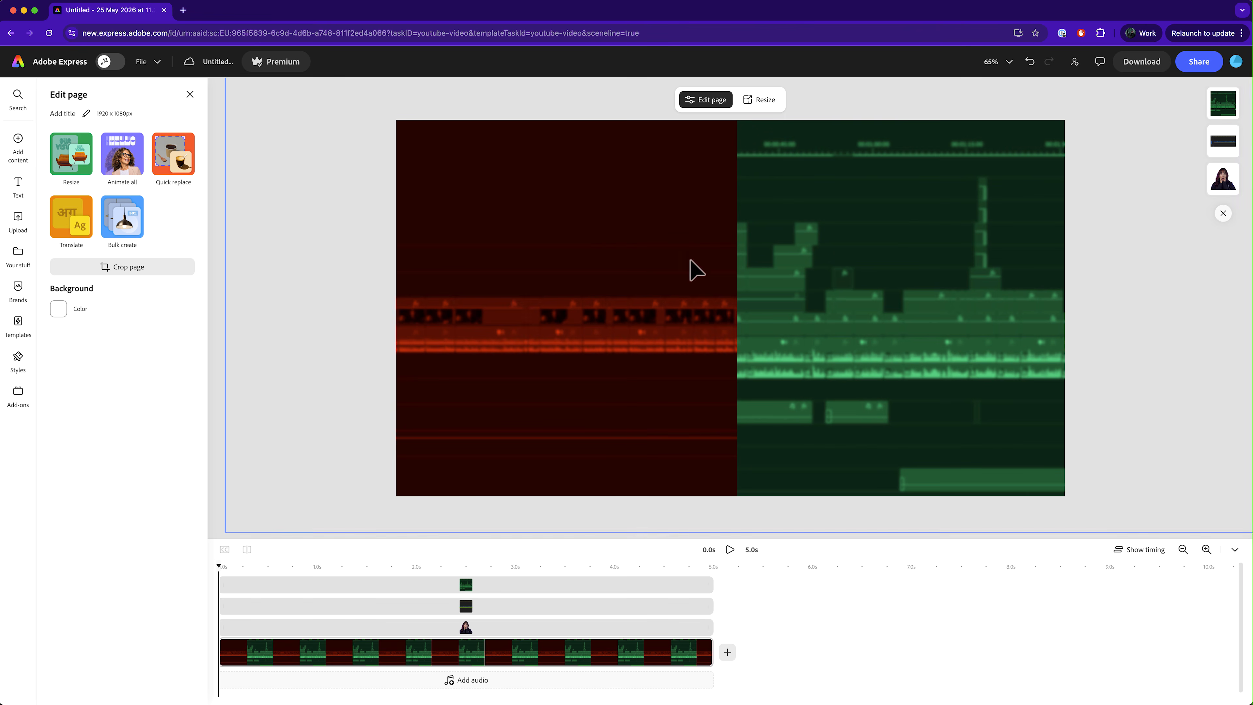
key(super+z)
key(super+z)
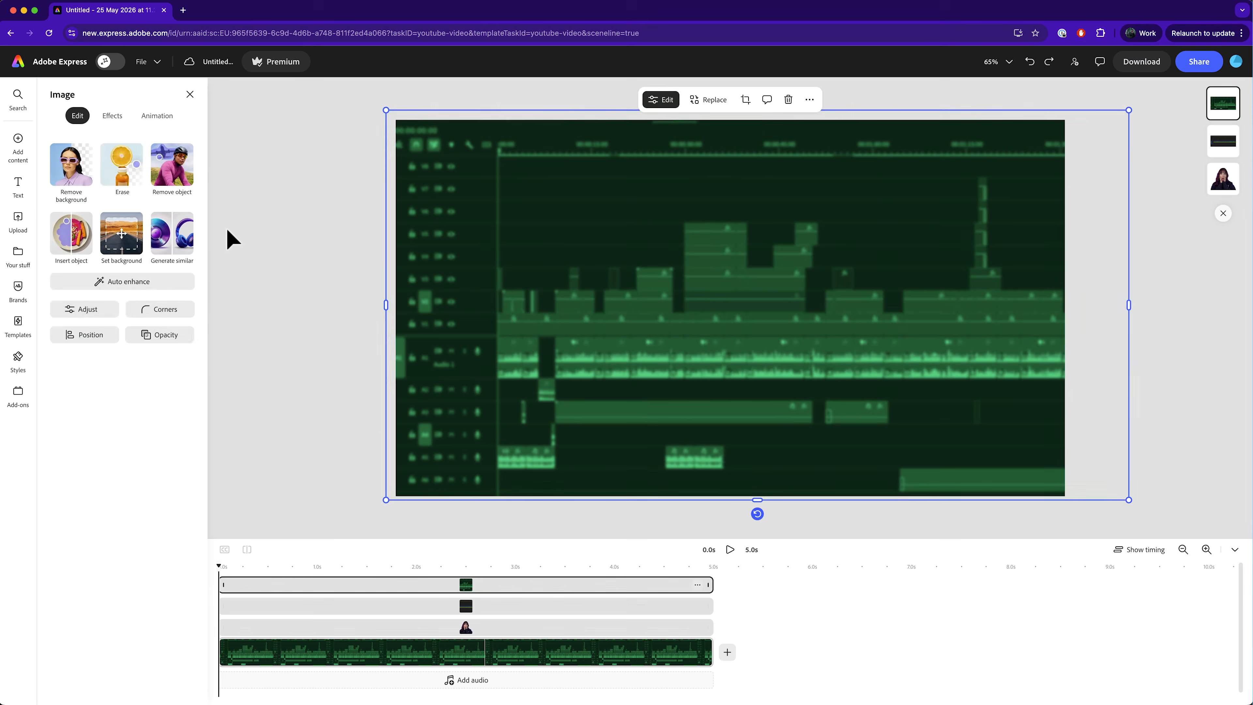
- Erase the left half of the green timeline image with a soft circle brush of size 200 and hardness 1
click(180, 172)
mouse_move(629, 277)
mouse_down()
mouse_move(452, 148)
mouse_move(996, 203)
mouse_up()
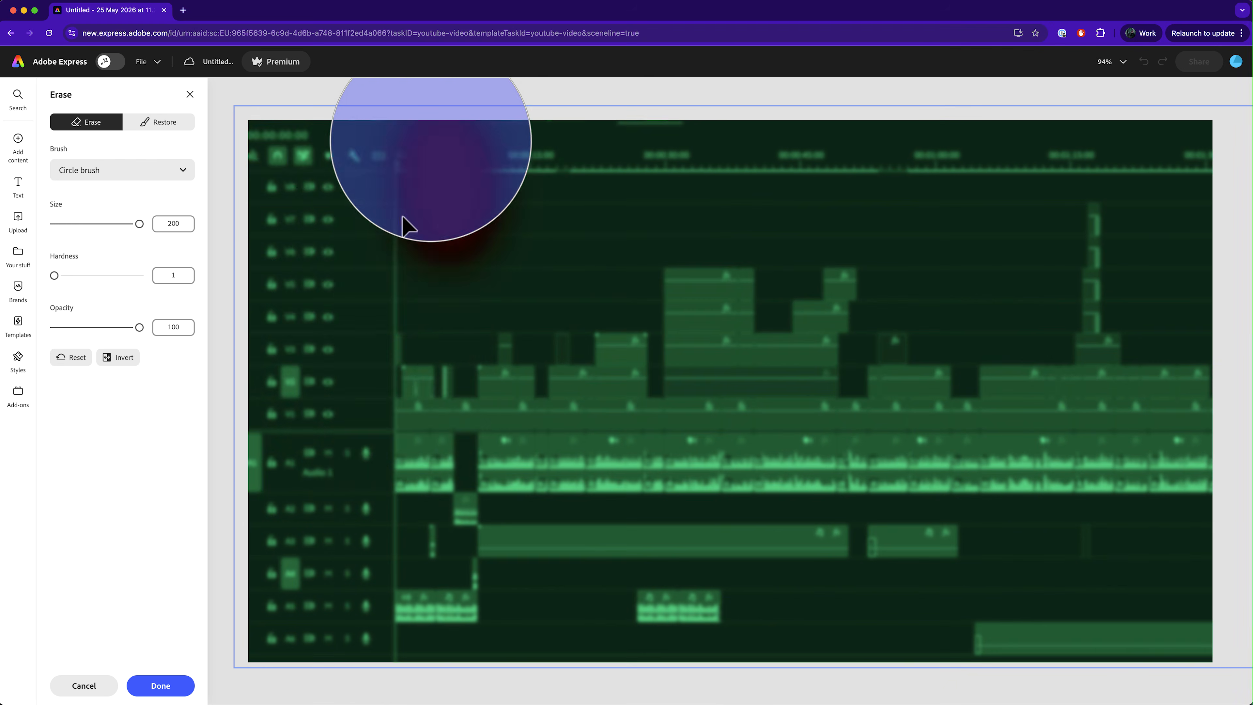
mouse_move(658, 171)
mouse_down()
mouse_move(587, 602)
mouse_move(503, 190)
mouse_move(363, 280)
mouse_move(254, 522)
mouse_move(537, 474)
mouse_move(314, 655)
mouse_move(615, 140)
mouse_move(664, 572)
mouse_move(658, 210)
mouse_move(616, 704)
mouse_up()
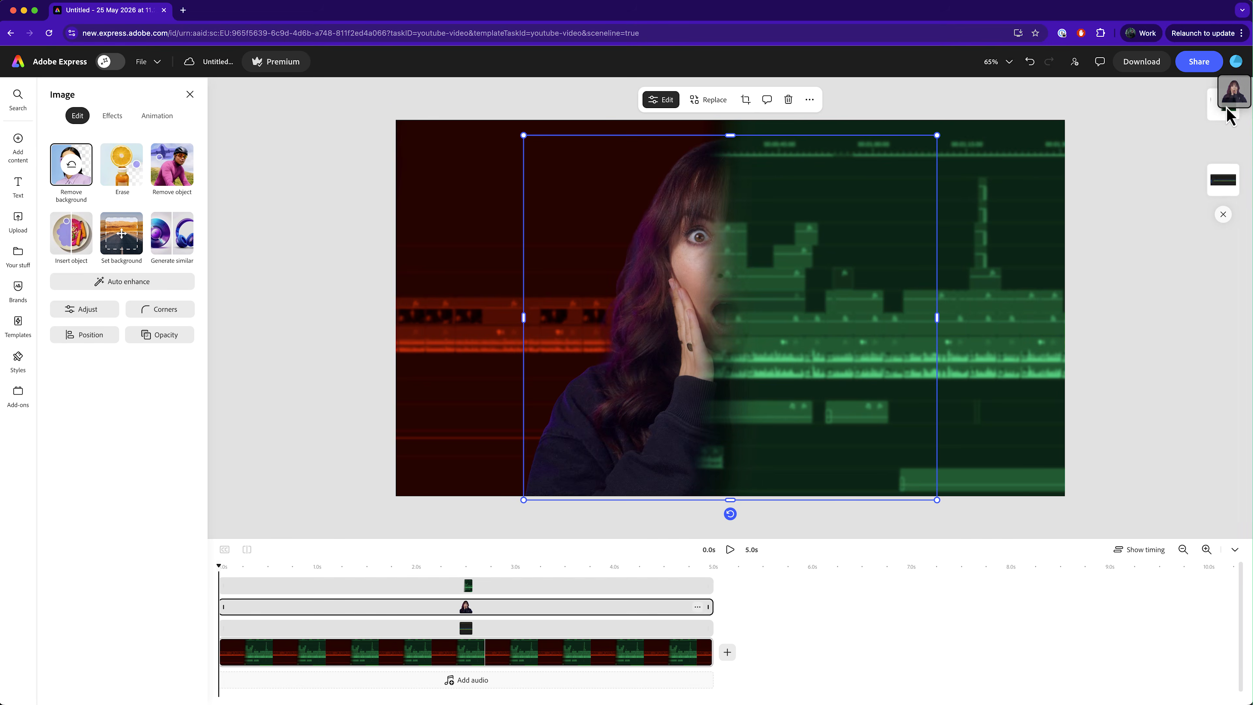
- Move the woman's cutout to the front of the layer order, above both timeline images
drag(1226, 113, 1222, 94)
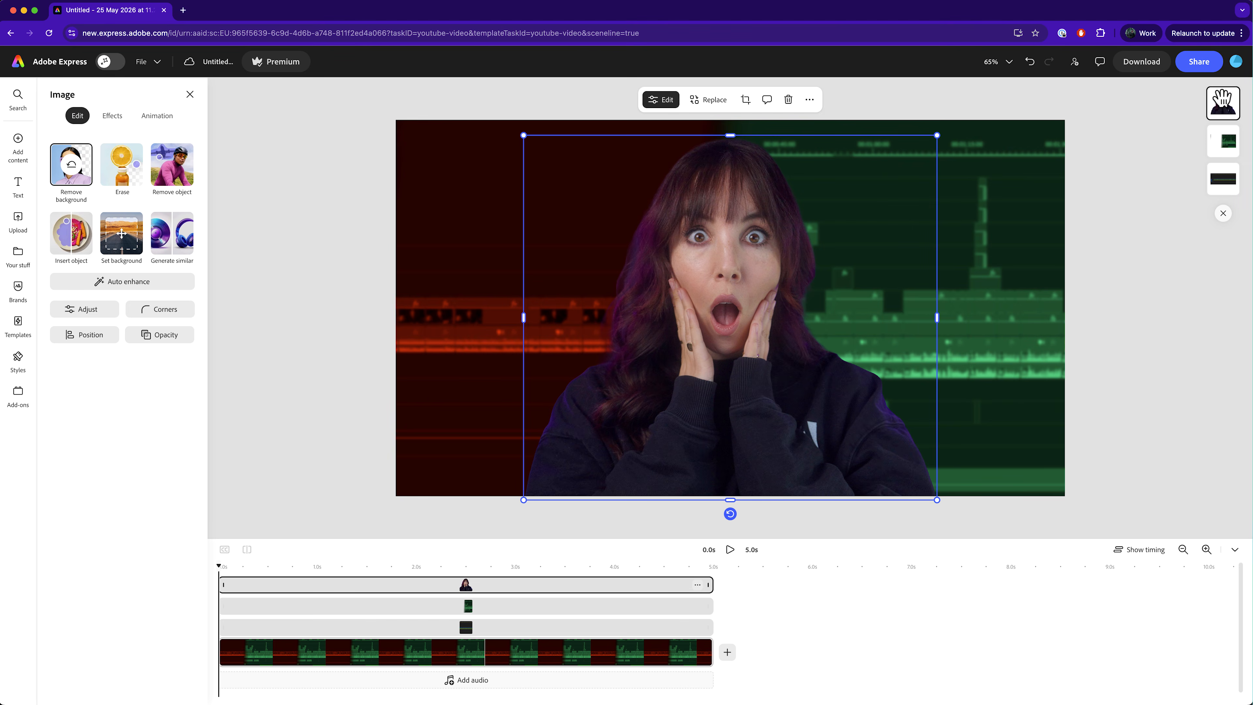
key(Escape)
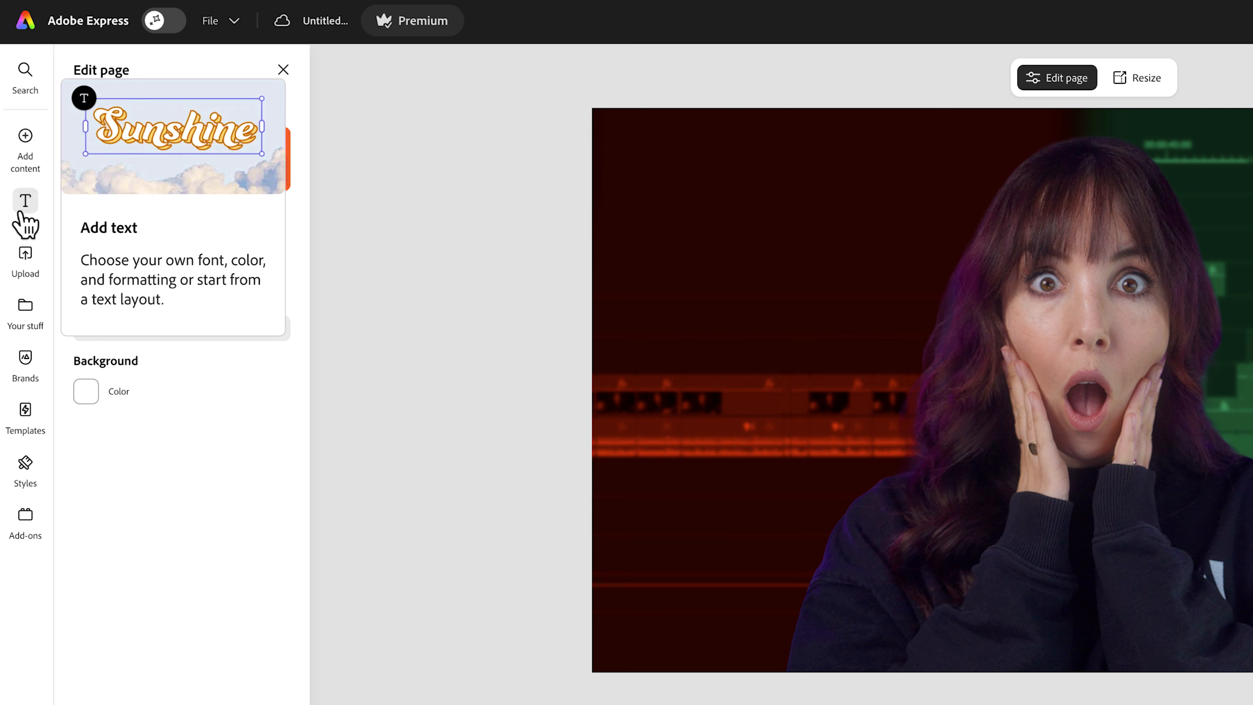
- Add the text "NOT THIS" to the page using the brand's Montserrat Black header font
click(17, 184)
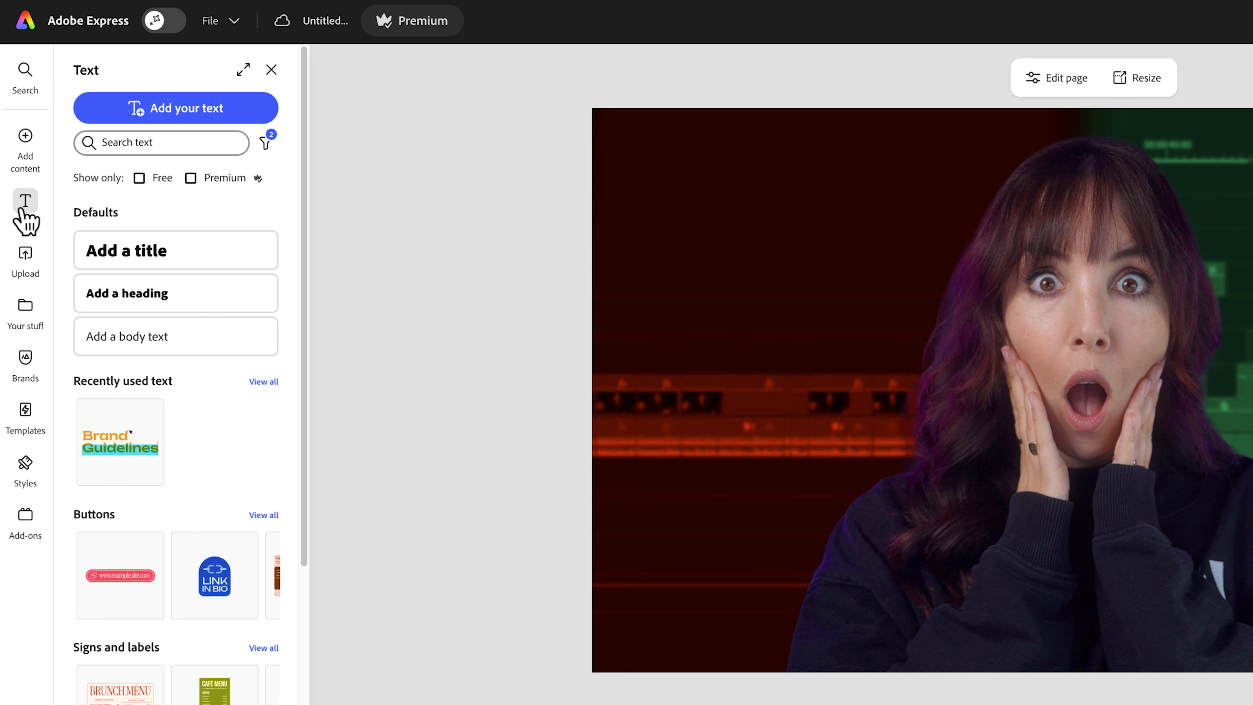
click(30, 358)
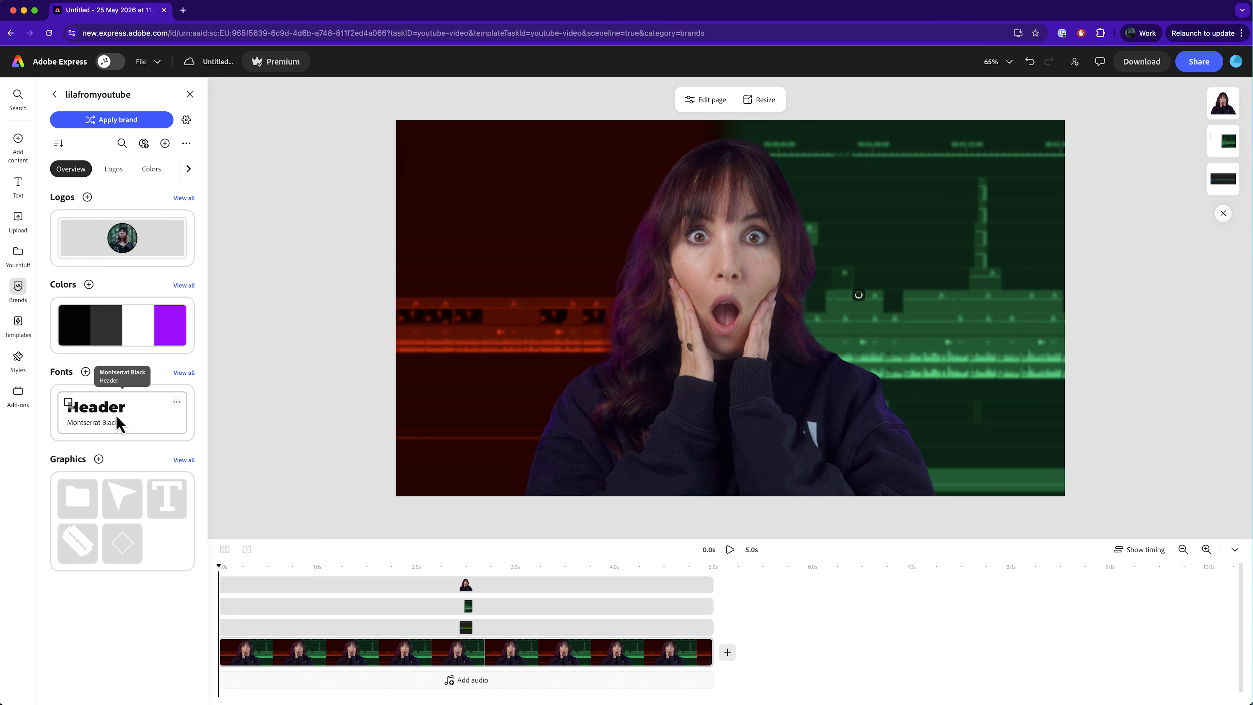
click(117, 420)
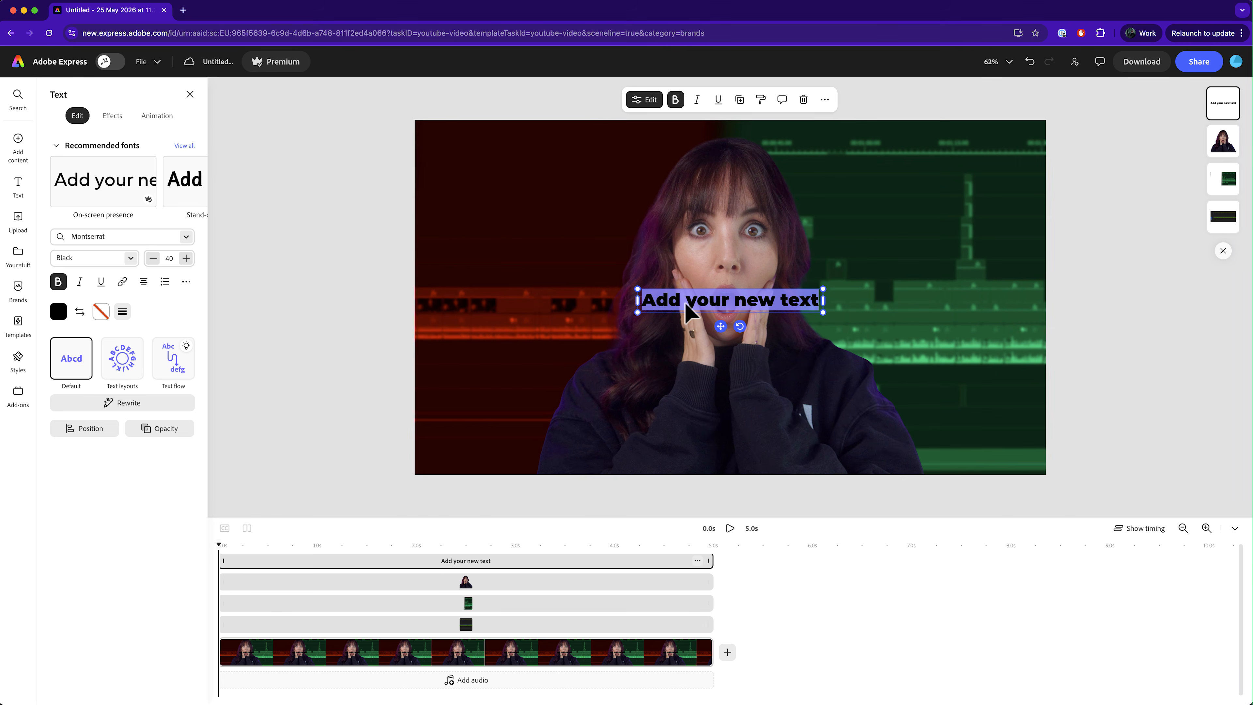
text(NOT THIS)
click(130, 258)
click(130, 258)
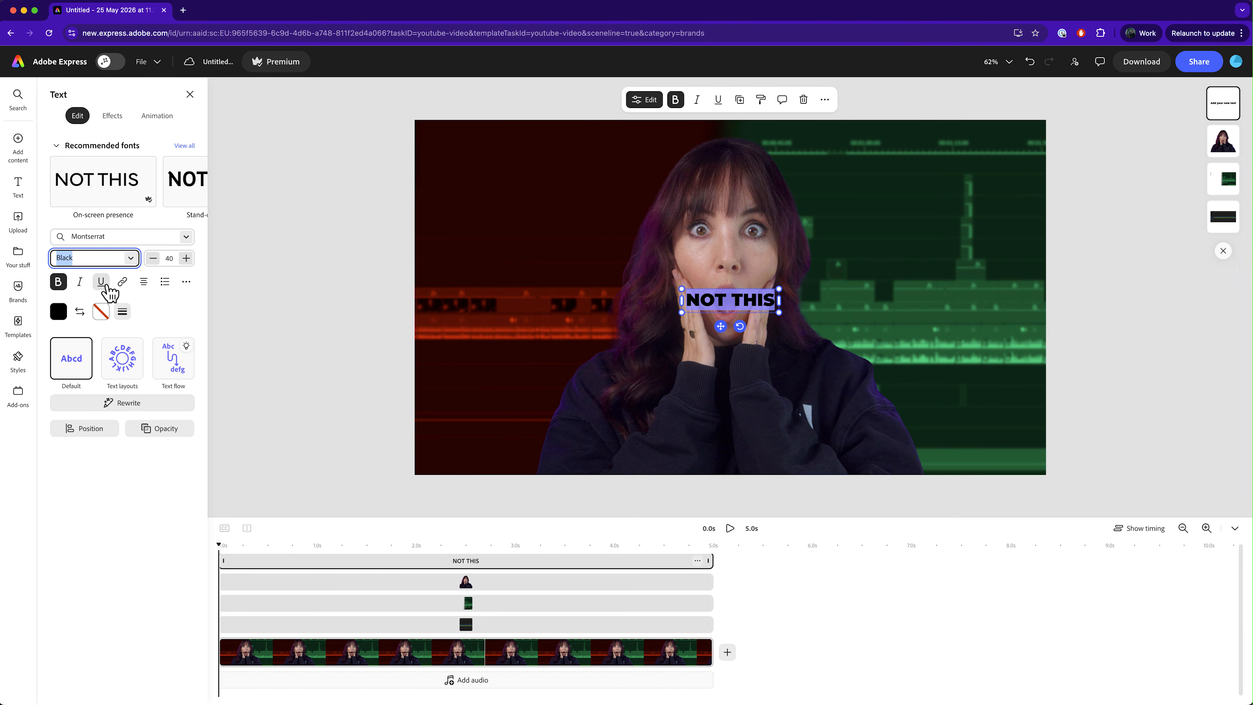
- Make the "NOT THIS" text white, in ExtraBold at size 72, and move it to the upper part of the red half
click(58, 311)
click(136, 295)
drag(567, 267, 444, 165)
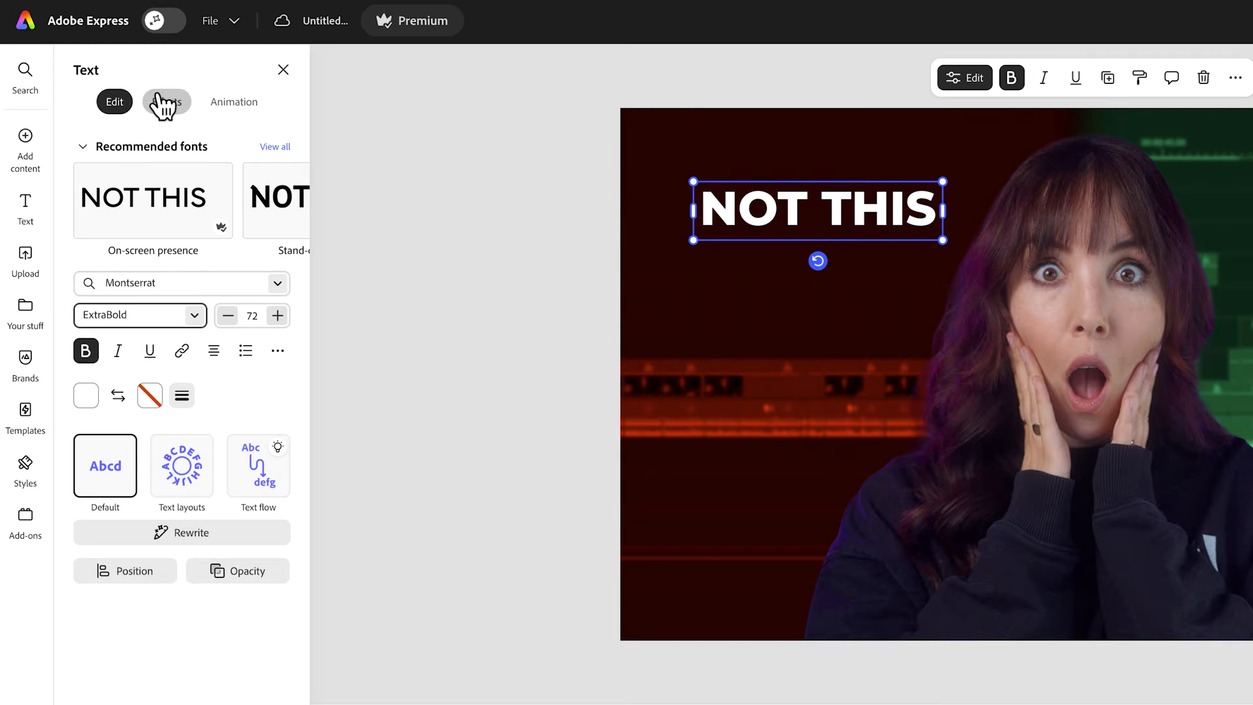
- Apply the Classic shadow effect to the "NOT THIS" text
click(112, 116)
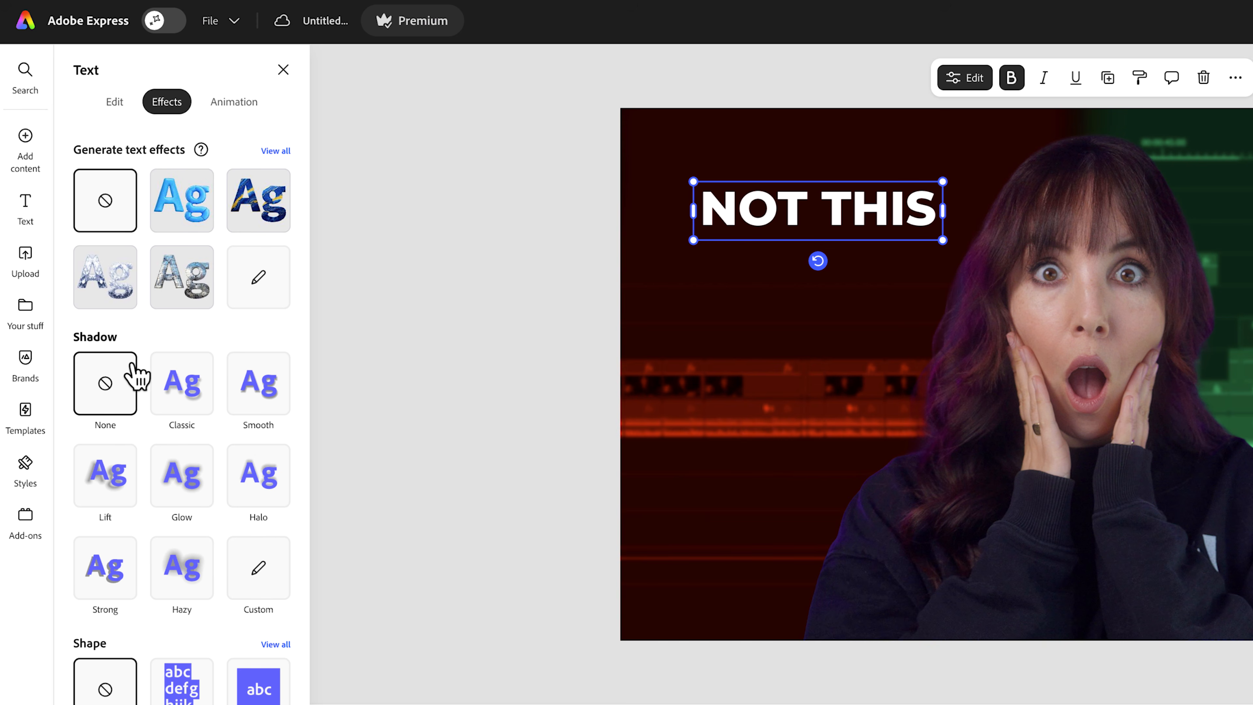
click(175, 395)
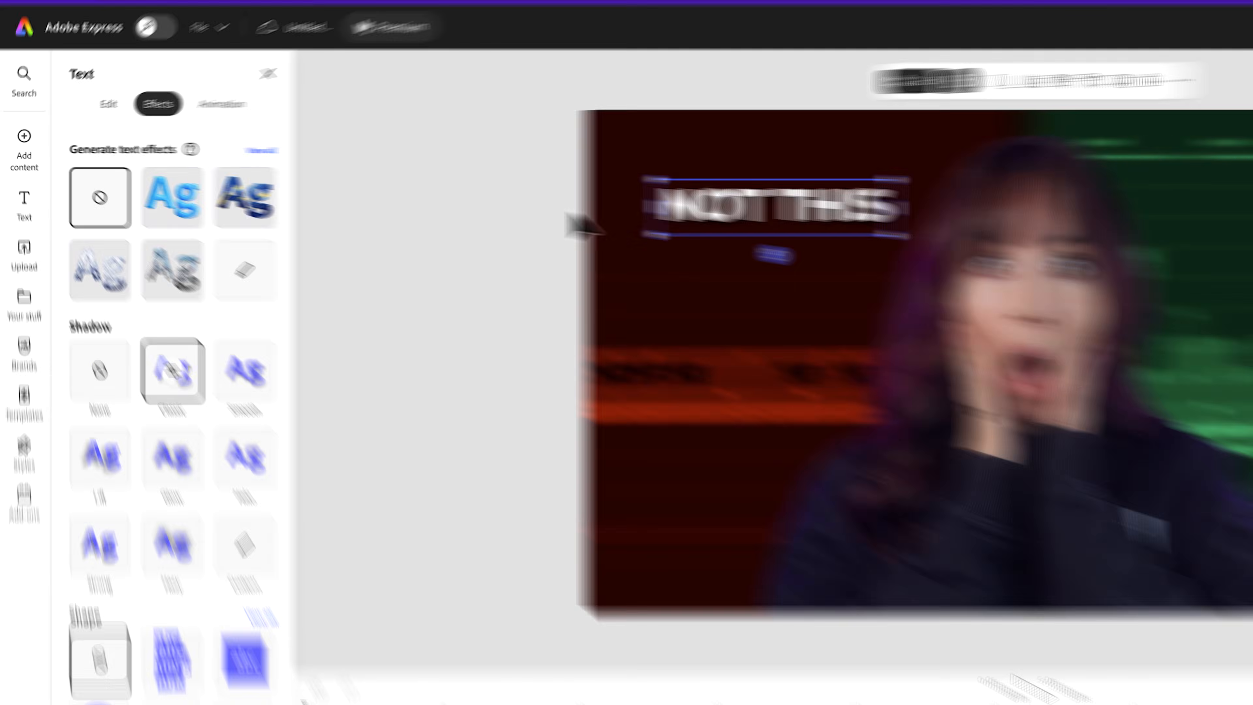
- Duplicate the "NOT THIS" text, move the copy onto the green half and change its wording to "BUT THIS!"
right_click(872, 236)
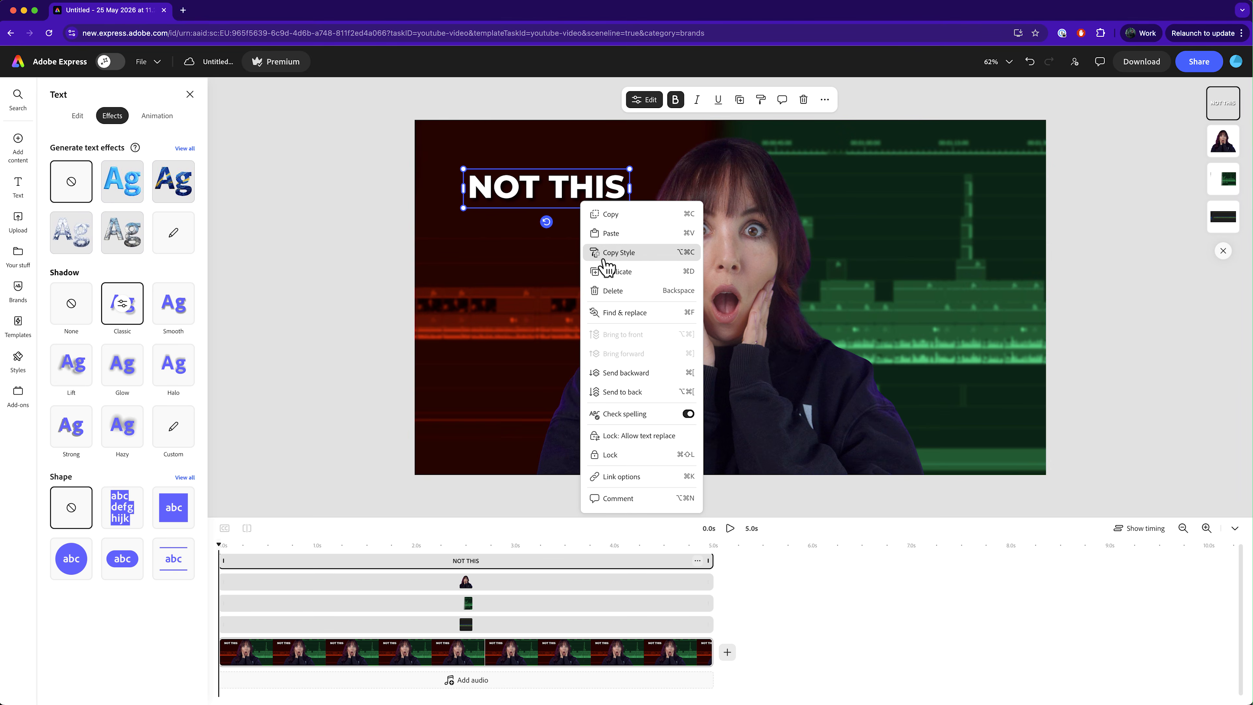
click(606, 272)
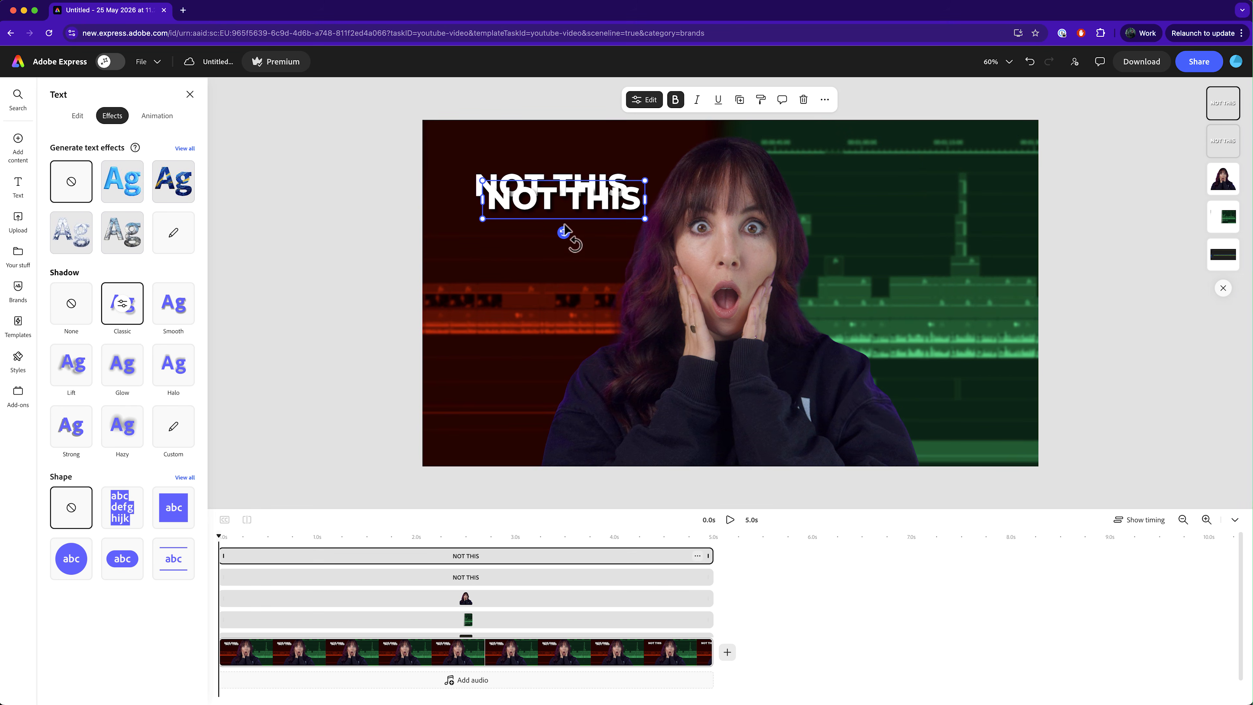
drag(572, 200, 910, 188)
double_click(911, 187)
text(BUT THIS)
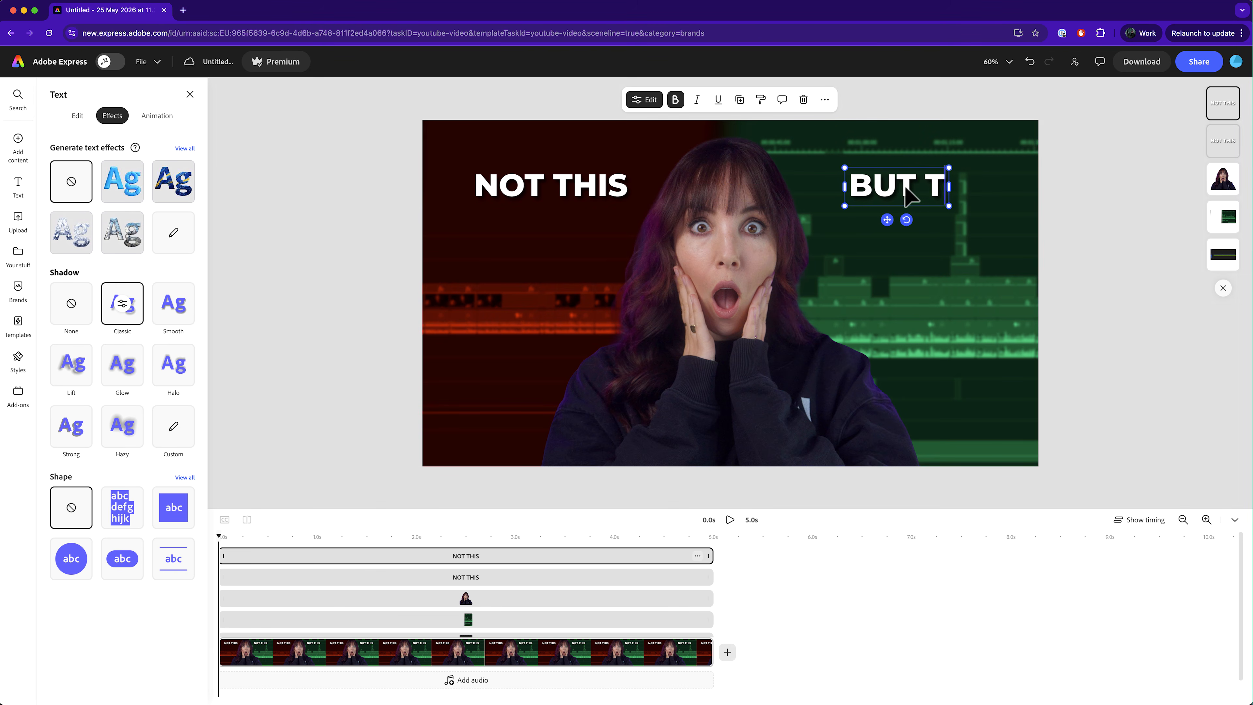
text(!)
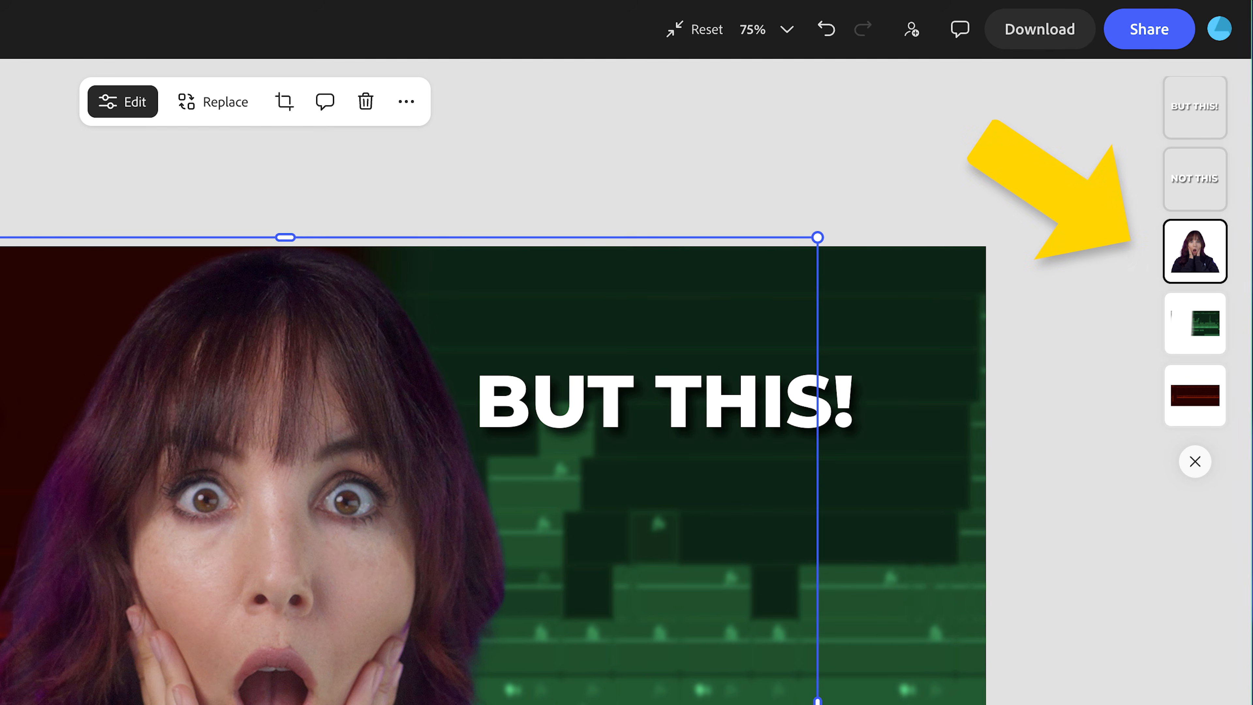
- Give the woman's cutout the Glow shadow effect and adjust the glow's blur in its custom settings
click(63, 55)
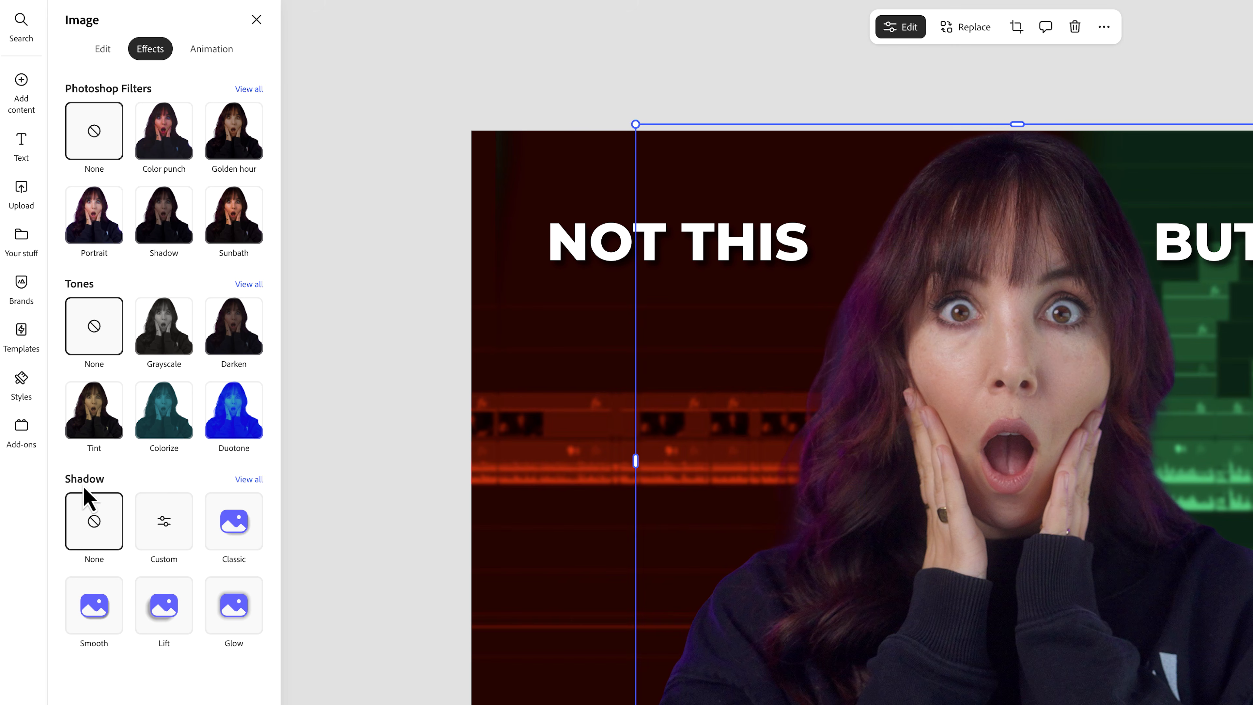
click(244, 610)
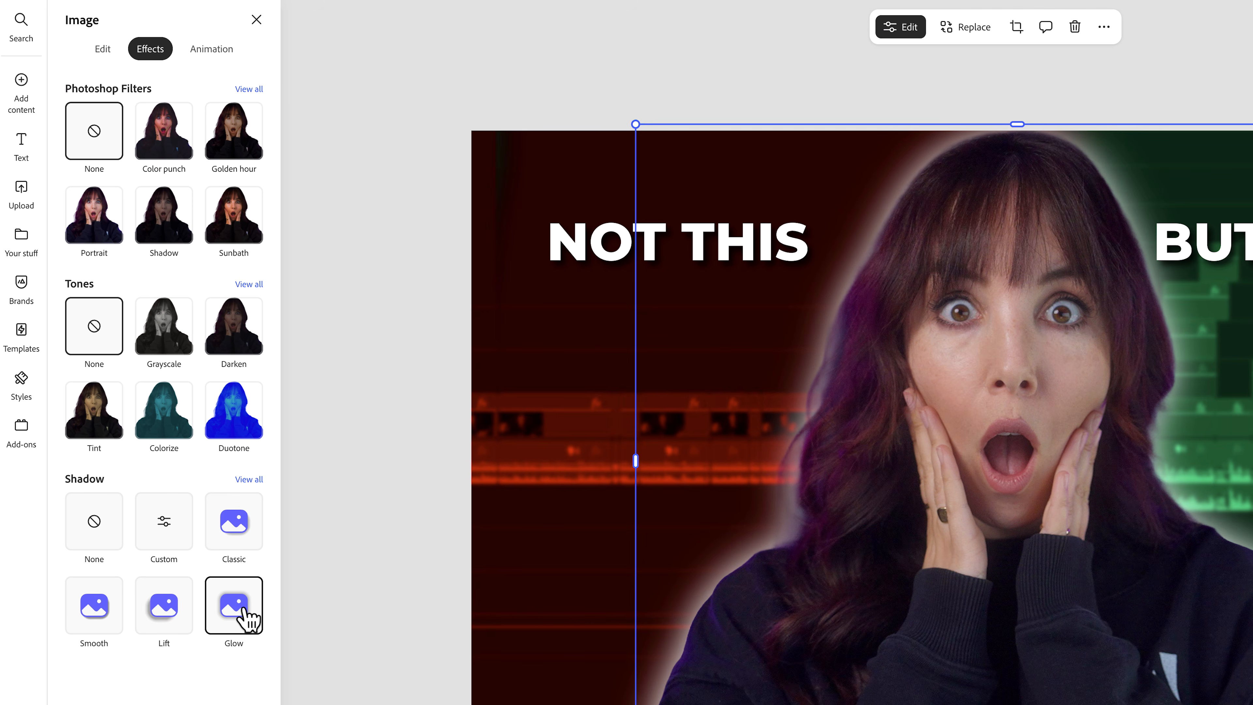
click(172, 538)
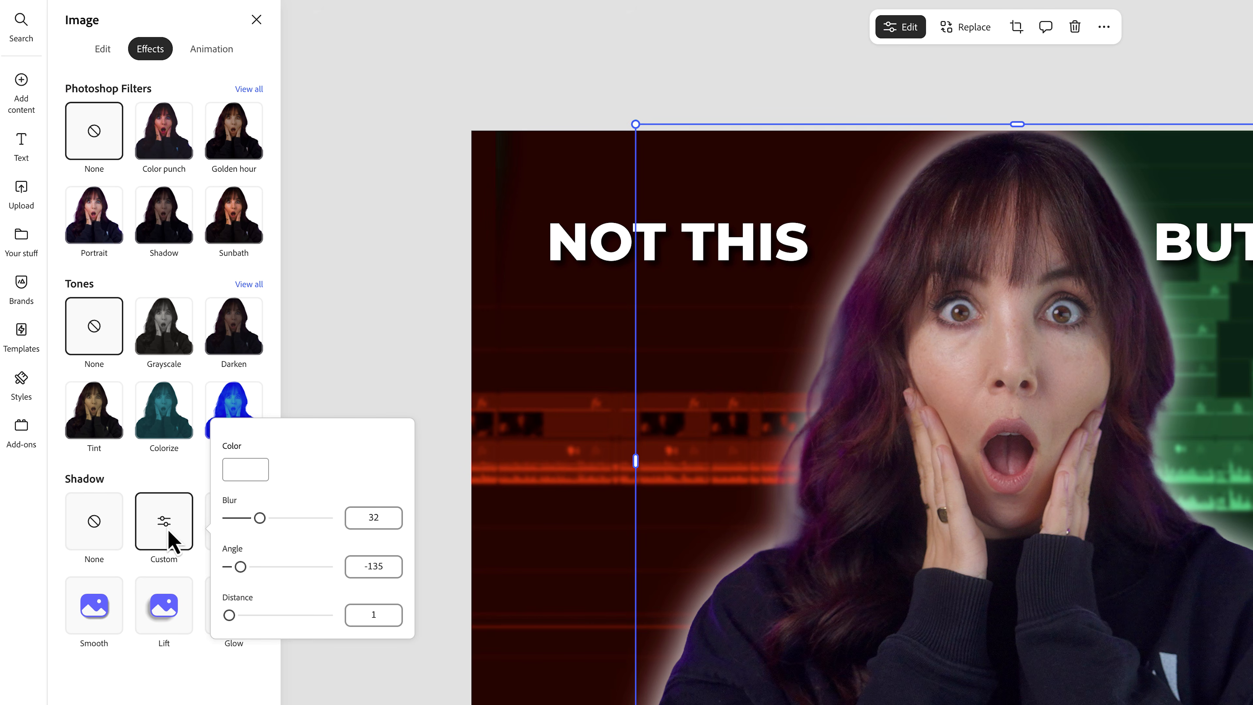
drag(259, 518, 180, 519)
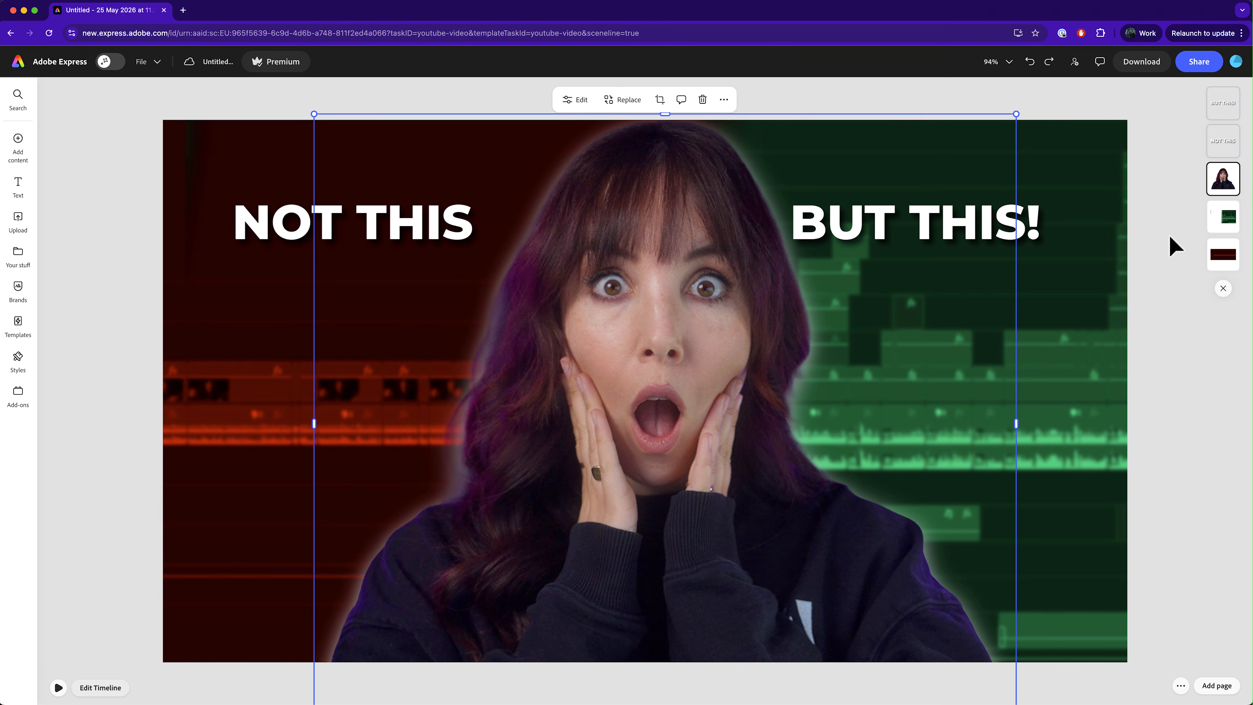
- Resize the page to the Instagram portrait post format, 1,080 x 1,350 px
click(1163, 243)
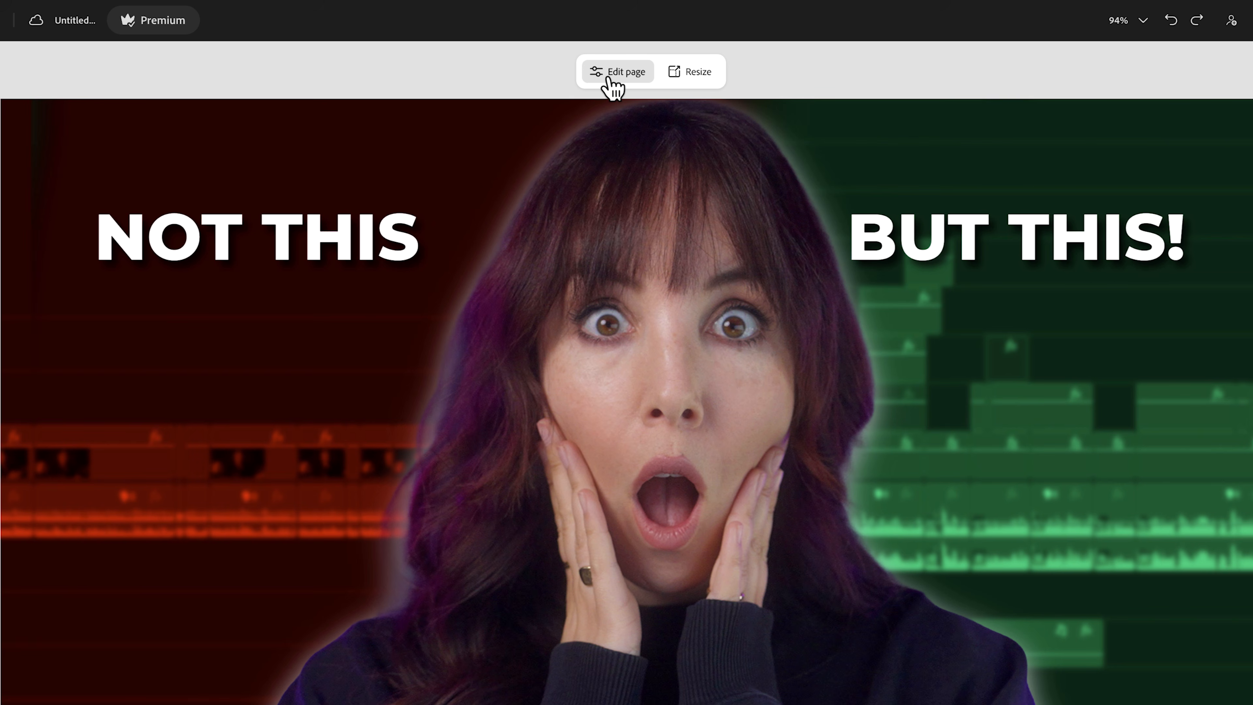
click(686, 78)
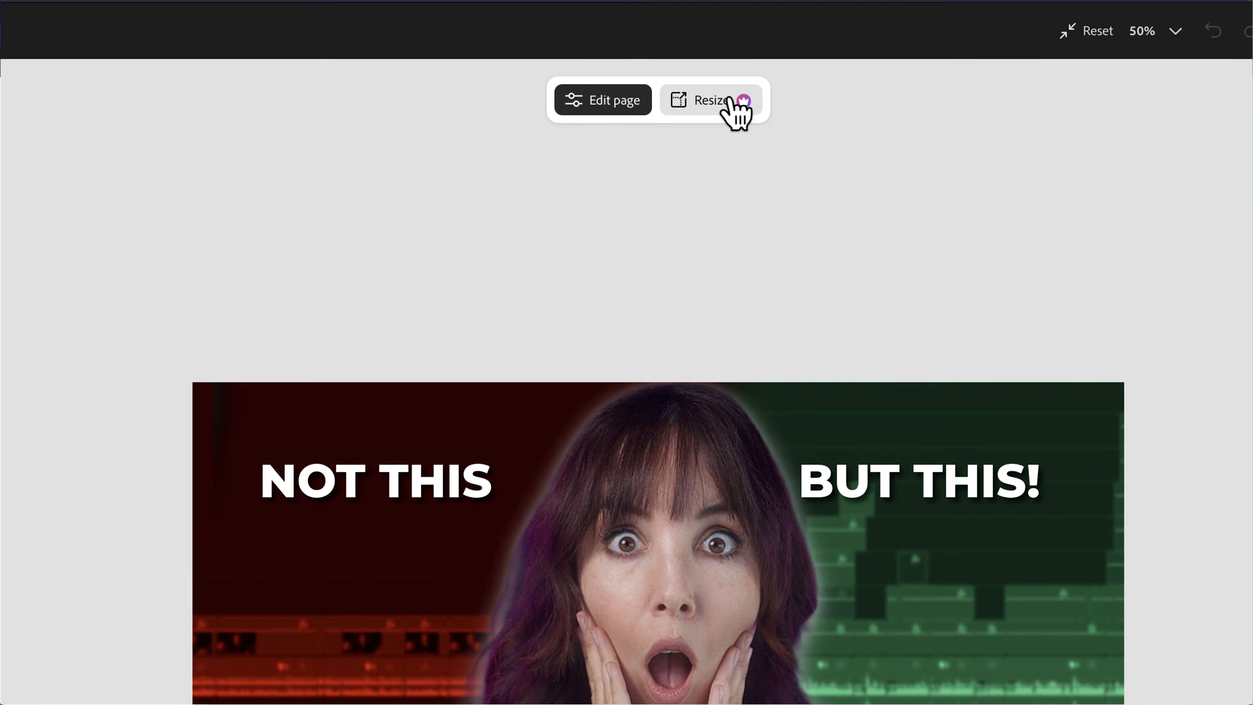
click(725, 102)
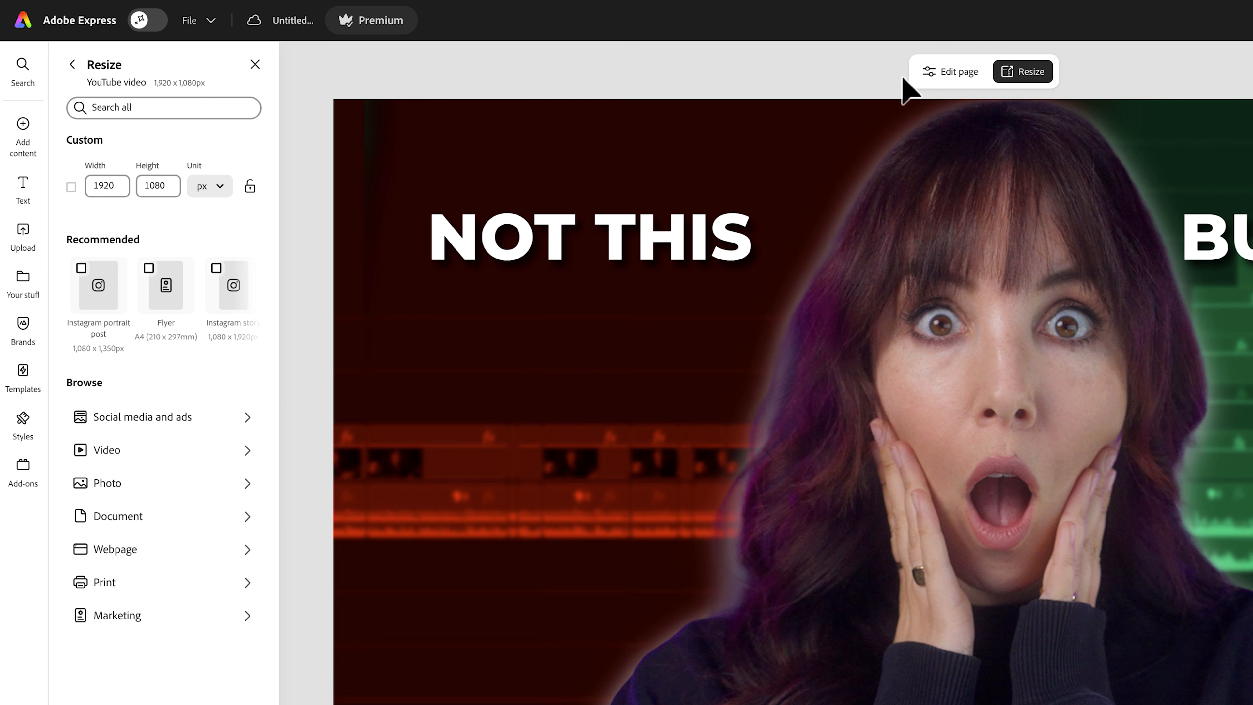
click(168, 429)
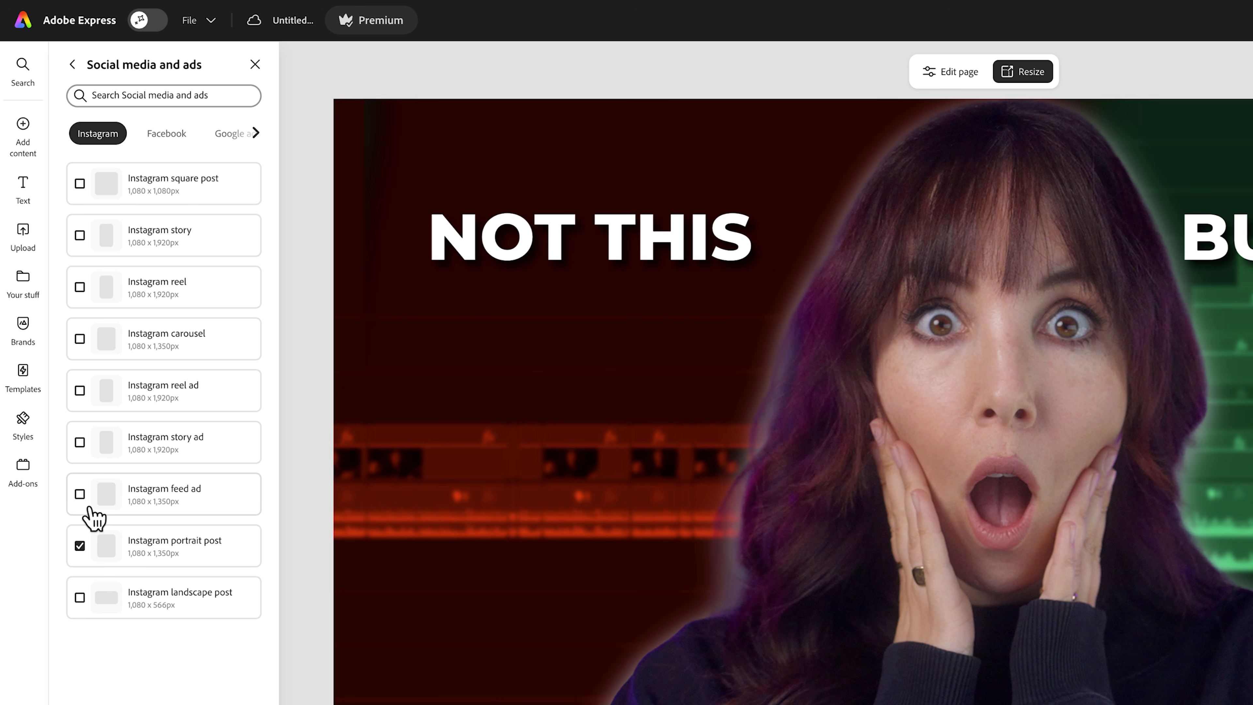
click(79, 443)
click(81, 394)
click(79, 494)
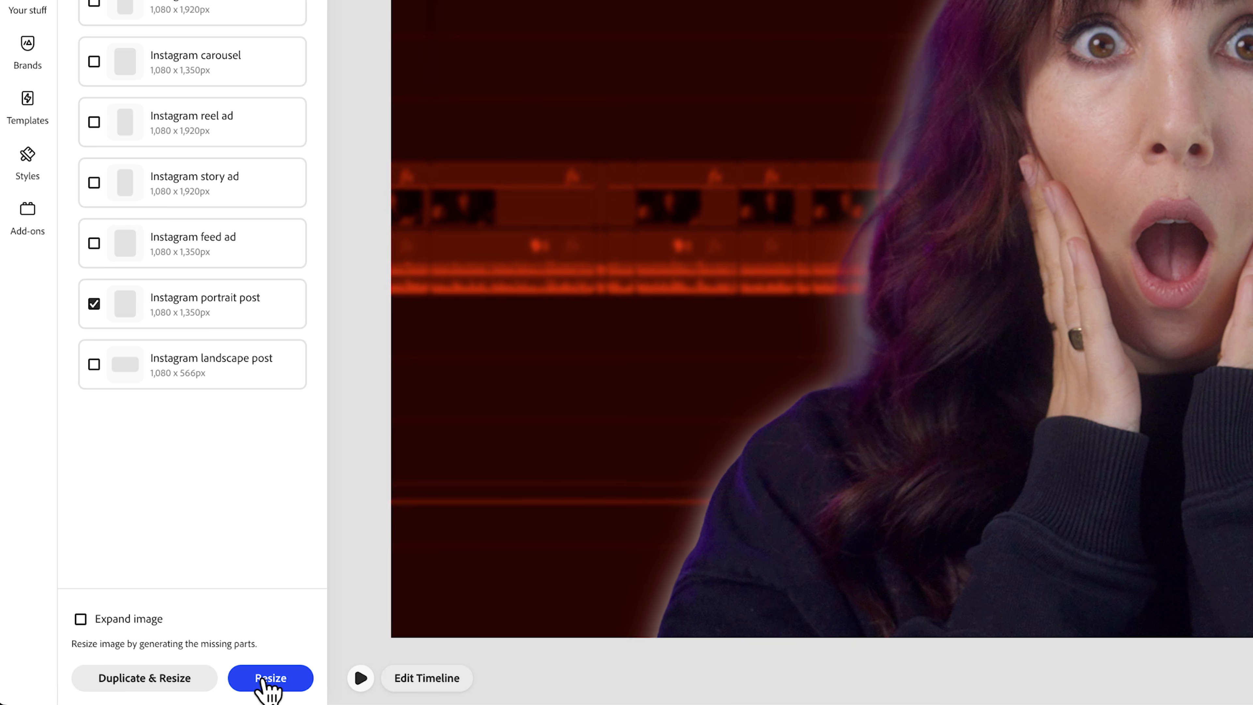
click(271, 681)
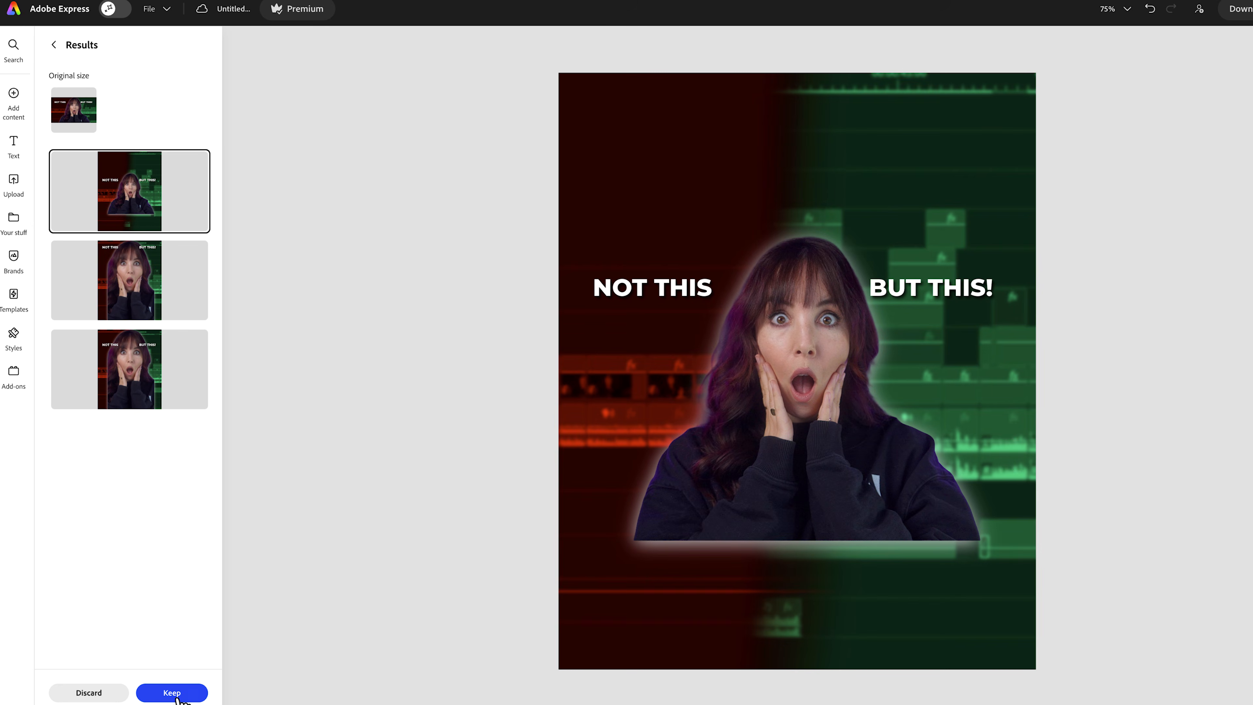
- Compare the suggested layouts for the portrait resize and choose the first one, with the complete, smaller cutout
click(122, 306)
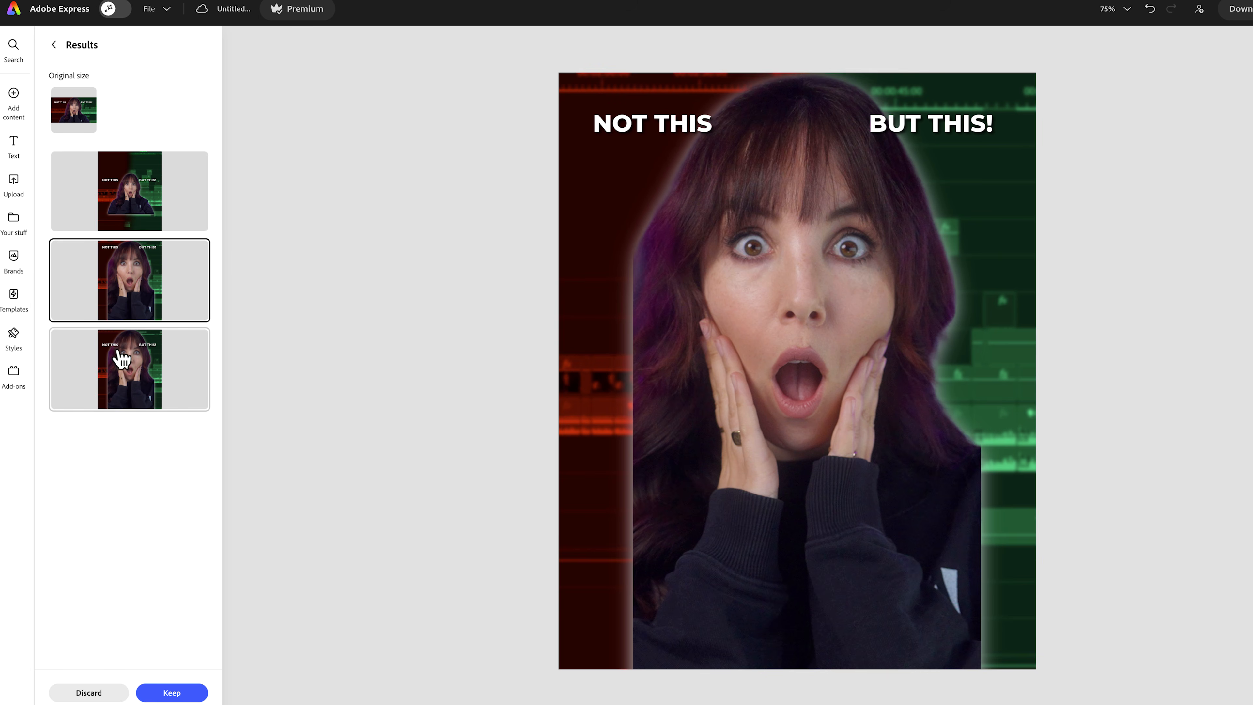
click(122, 365)
click(133, 298)
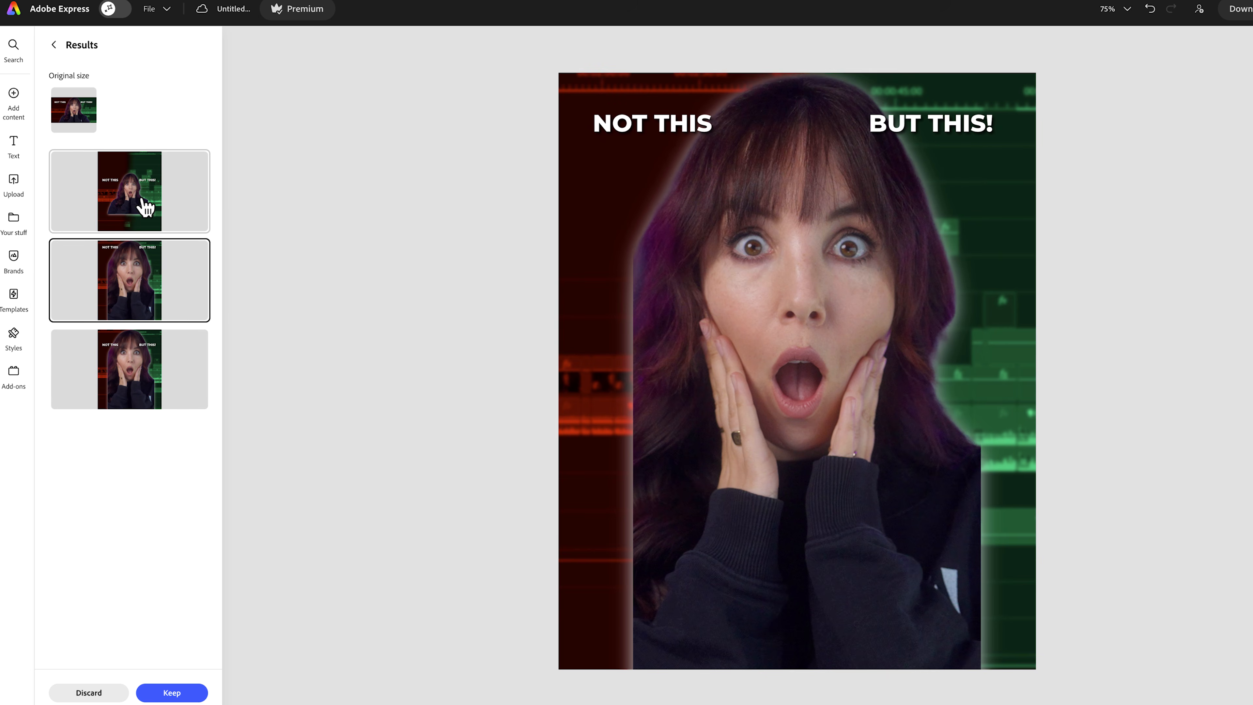
click(145, 207)
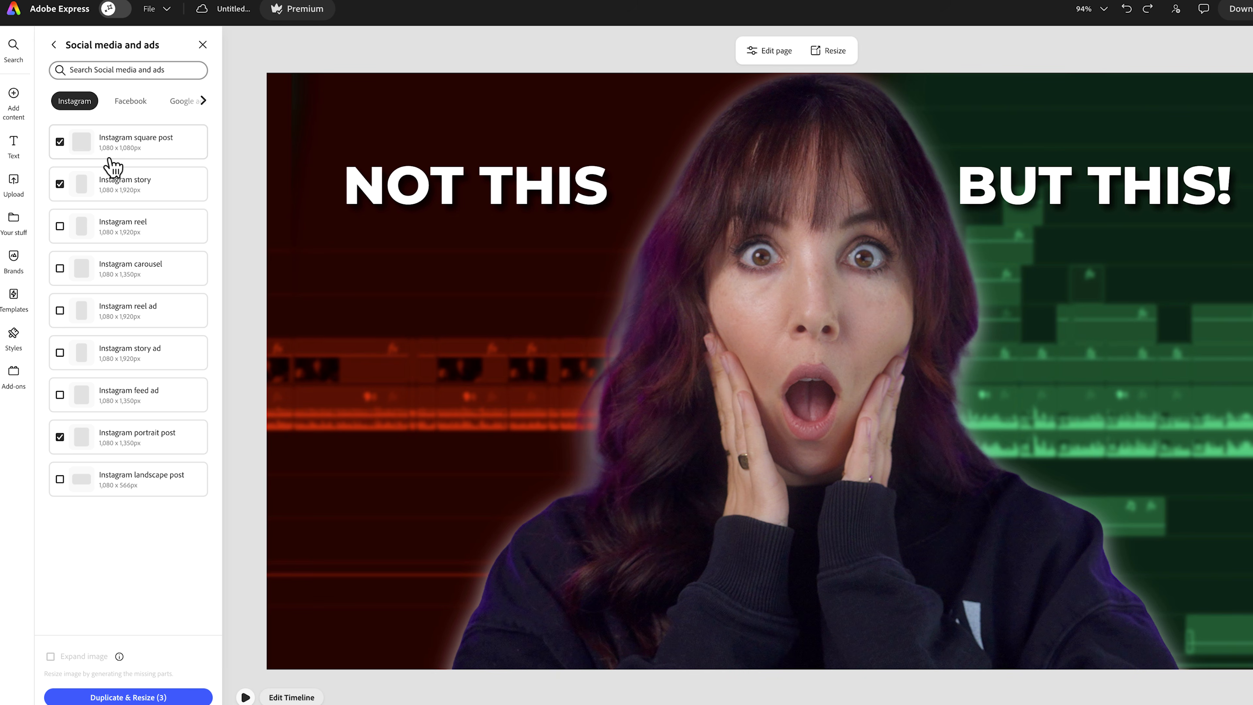
- Duplicate and resize the thumbnail as Instagram square post, story and portrait post pages, and open the portrait copy
click(126, 697)
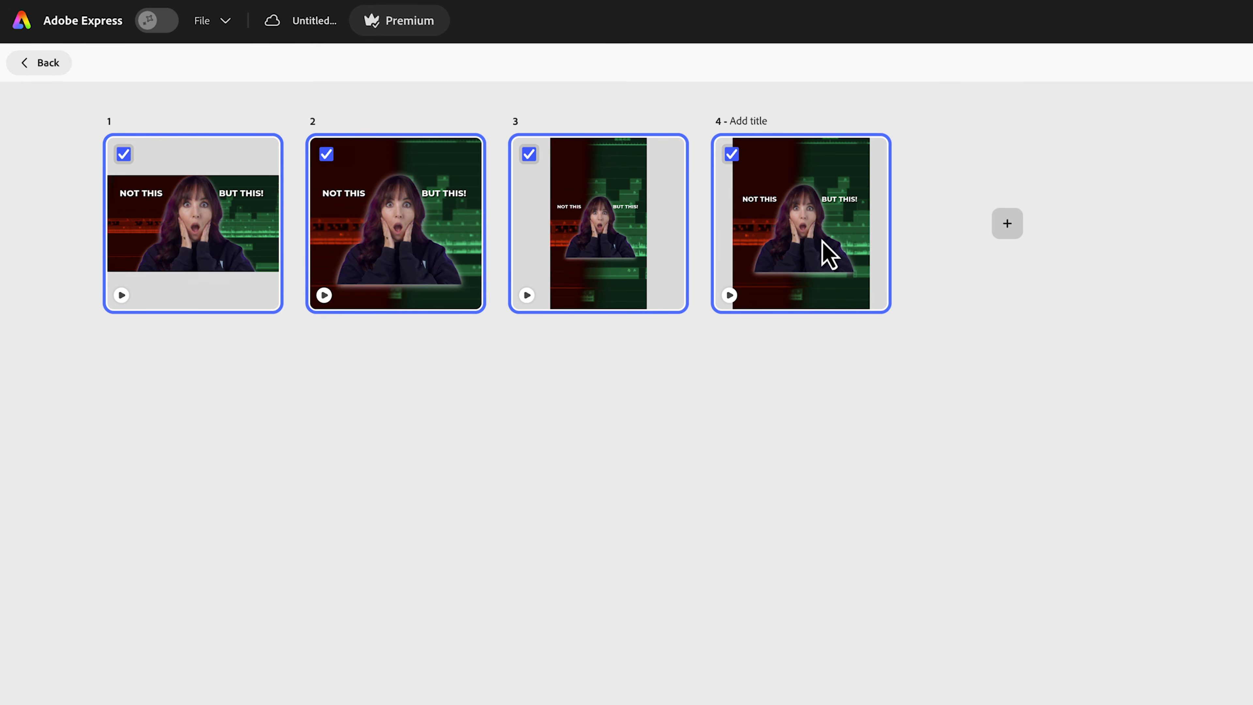
double_click(822, 242)
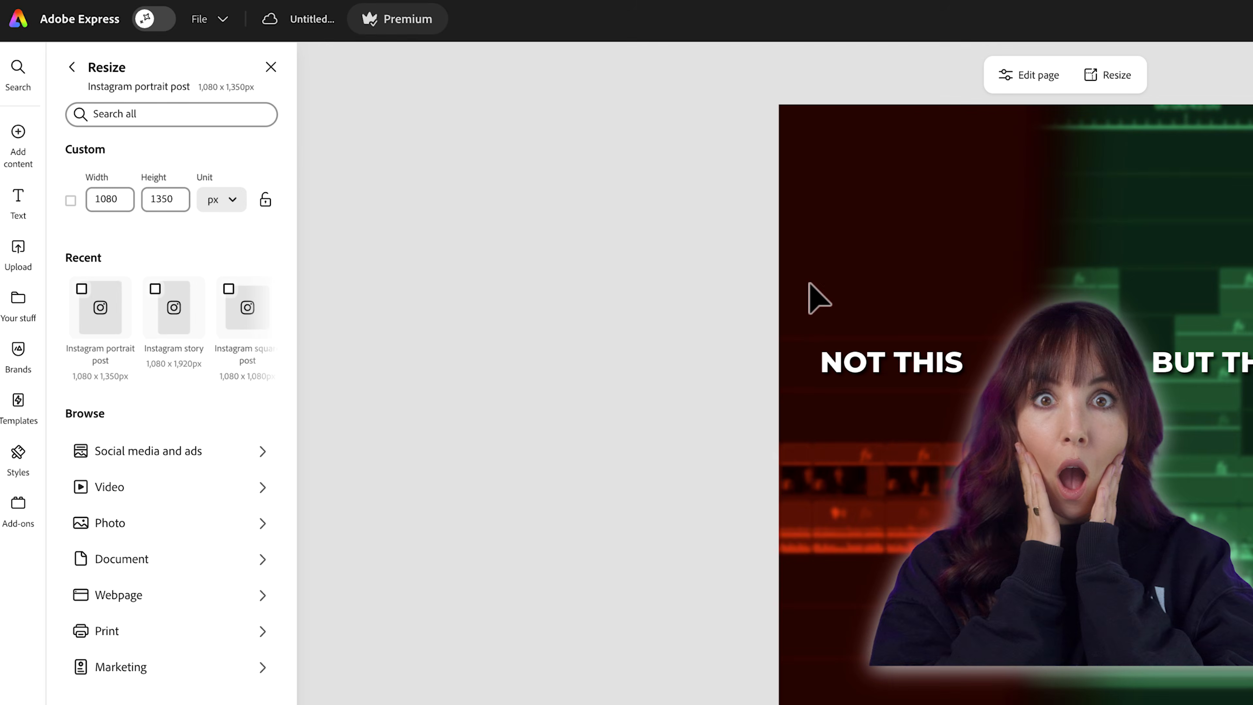
- Enlarge and reposition the woman's cutout on the Instagram portrait page so it reaches the page's bottom edge
click(948, 335)
drag(775, 267, 533, 79)
drag(719, 159, 863, 317)
drag(755, 295, 831, 219)
click(1015, 300)
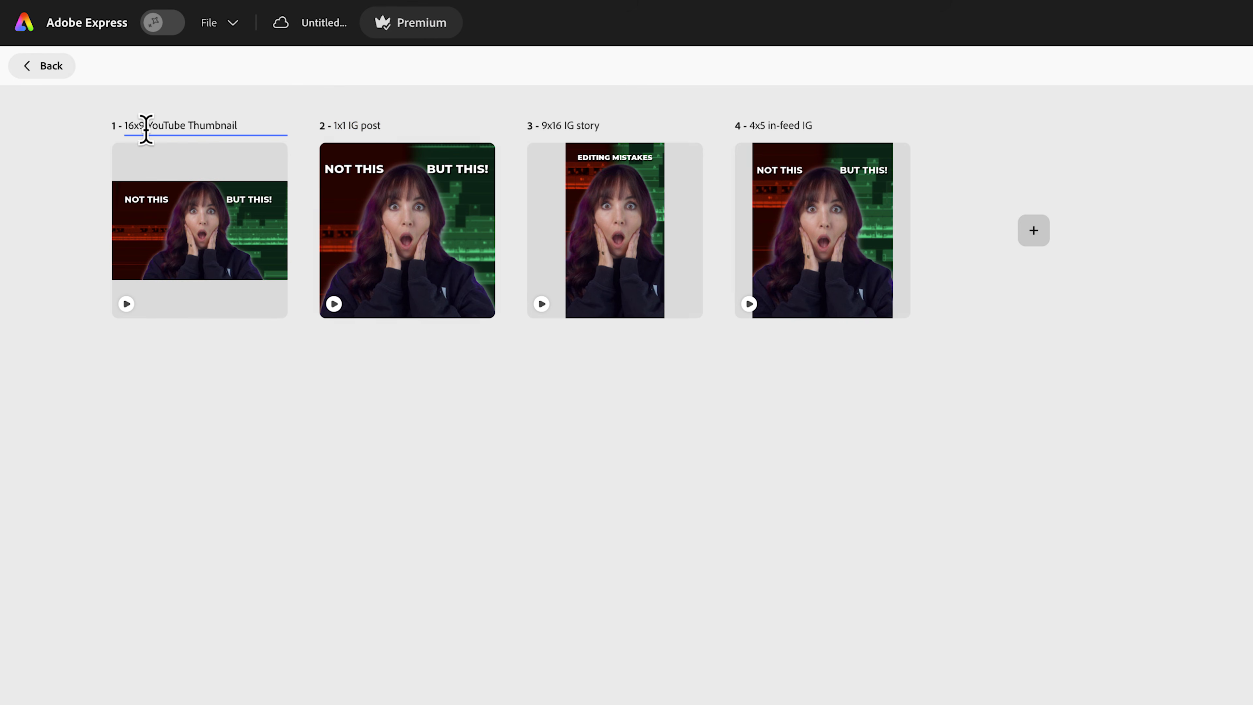
- Finish naming the first page "16x9 YouTube Thumbnail" and download all four pages as PNG files
click(821, 415)
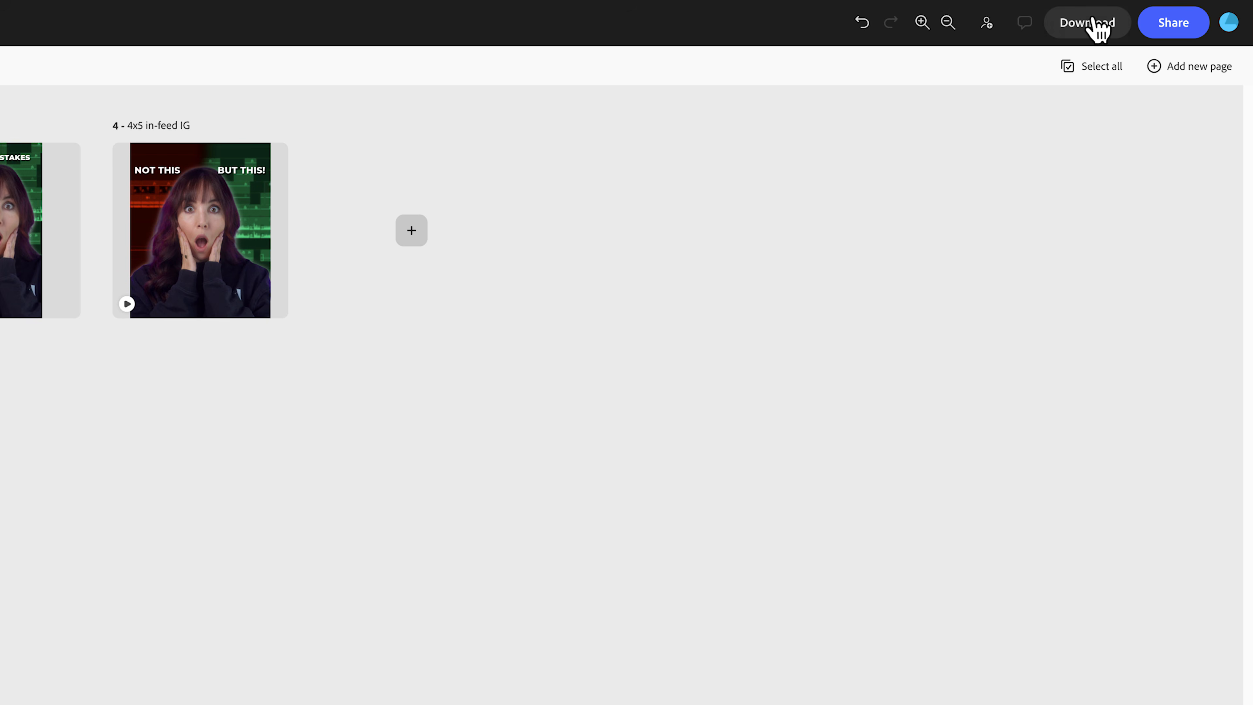
click(1098, 25)
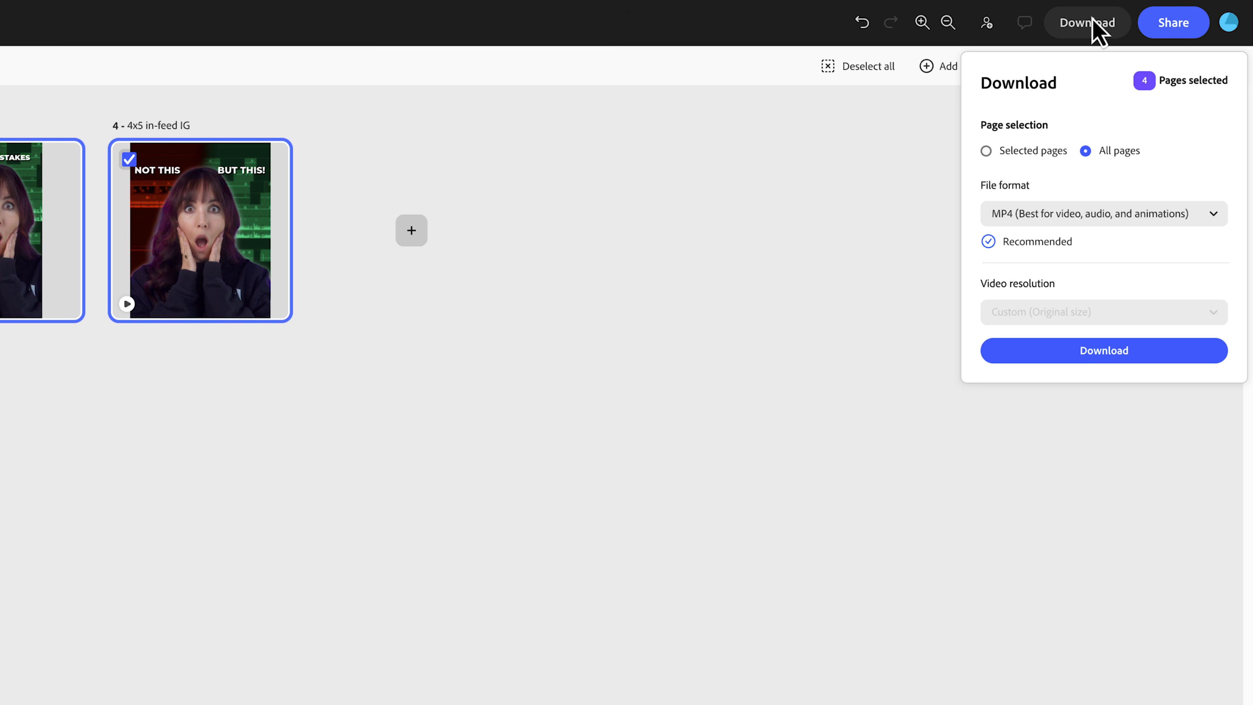
click(1012, 217)
click(1015, 248)
click(1046, 393)
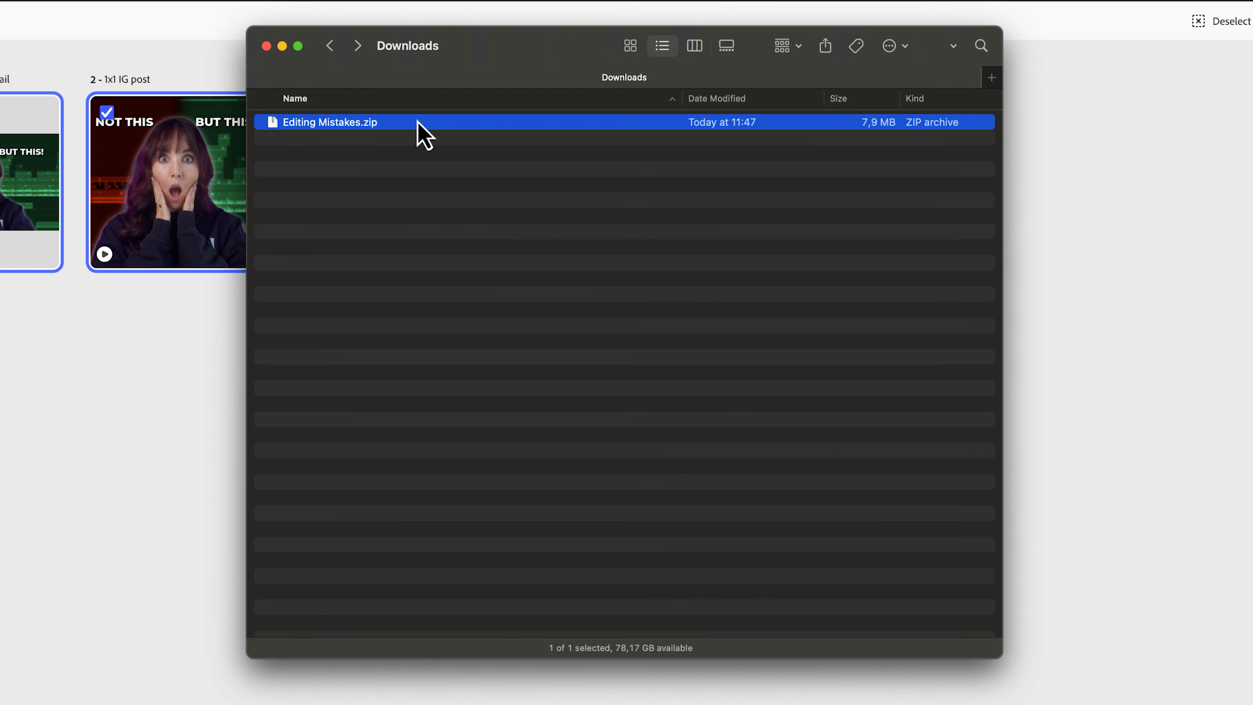
- Switch to Finder, unpack Editing Mistakes.zip in Downloads and examine the PNG files in the extracted folder
double_click(416, 123)
click(261, 123)
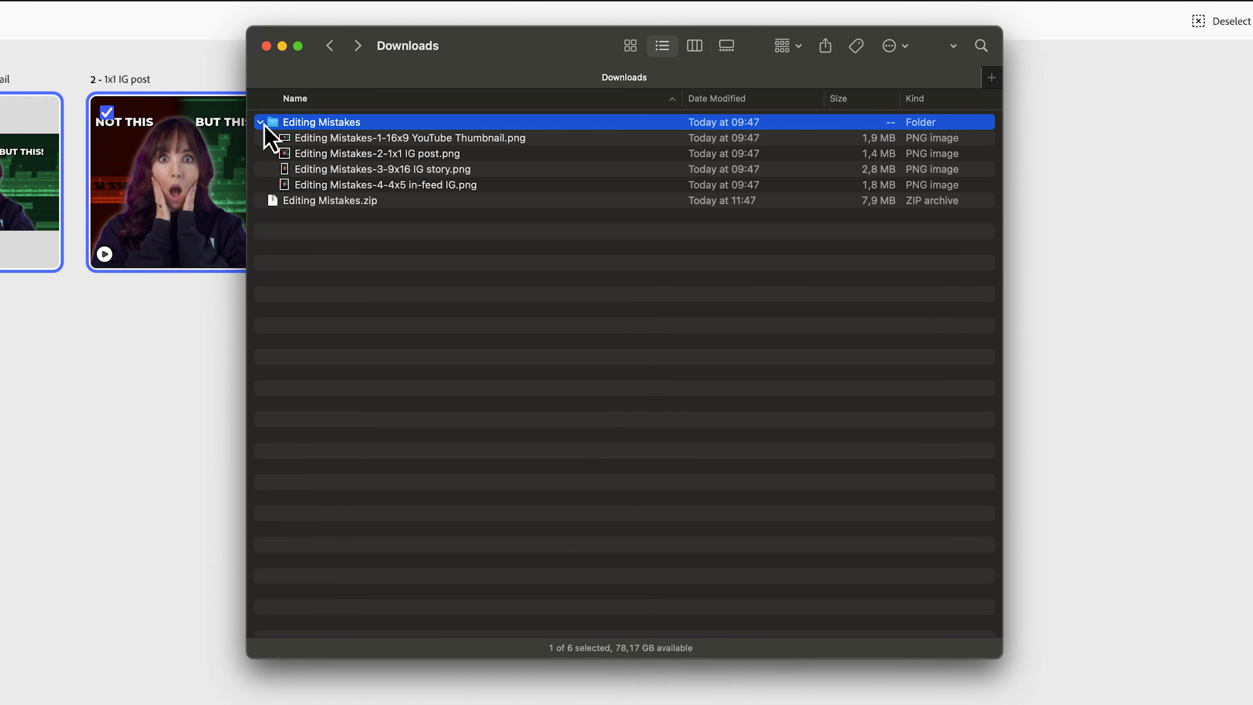
click(483, 145)
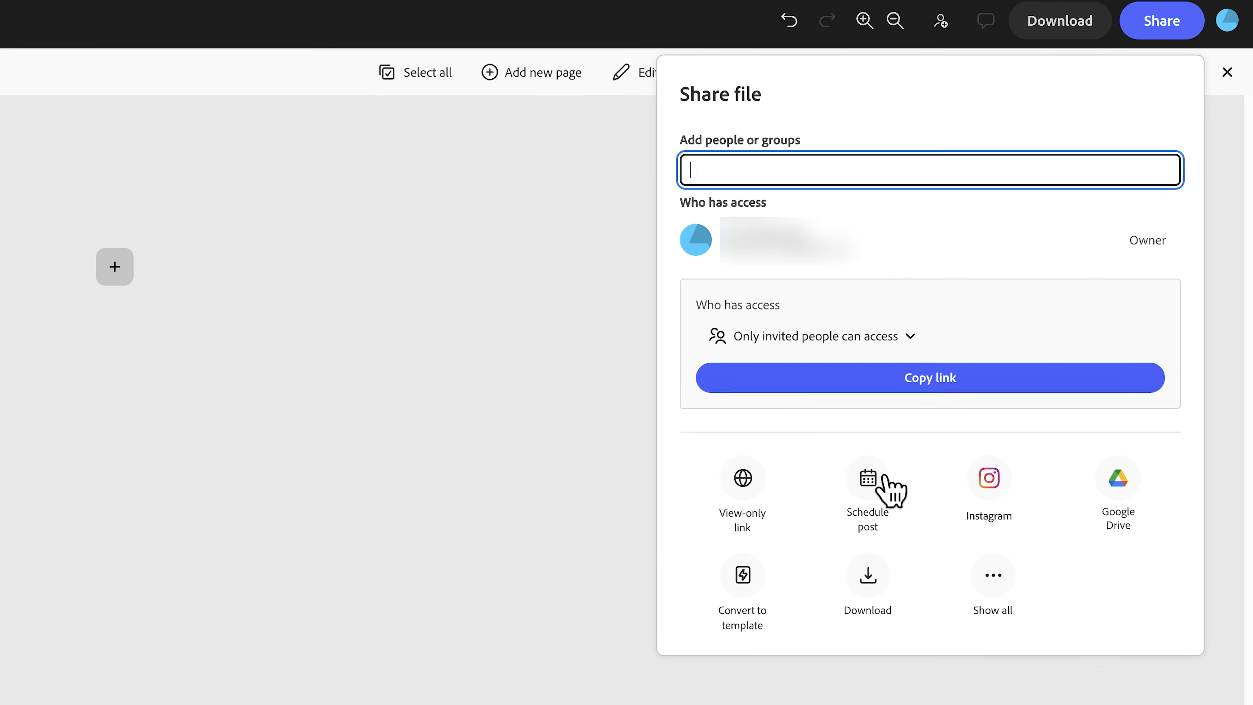
- Start a scheduled social media post in Adobe Express and select the Instagram channel for it
click(1004, 316)
click(486, 148)
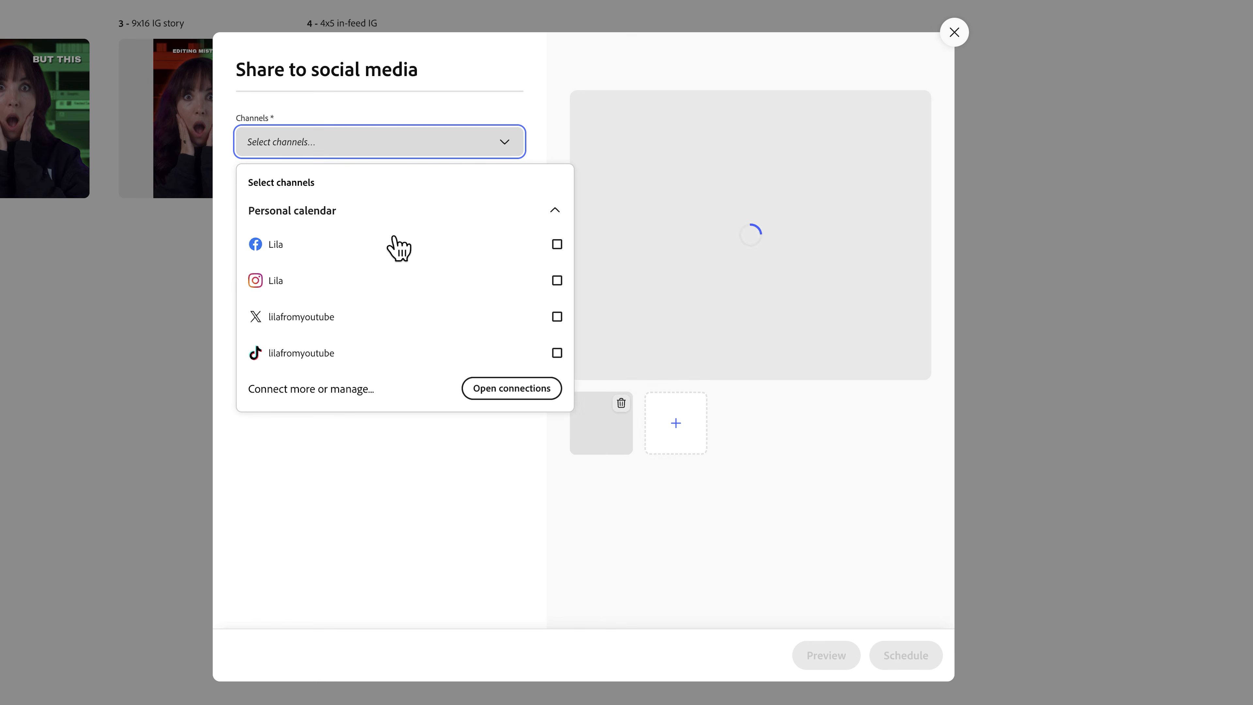
click(333, 283)
click(563, 144)
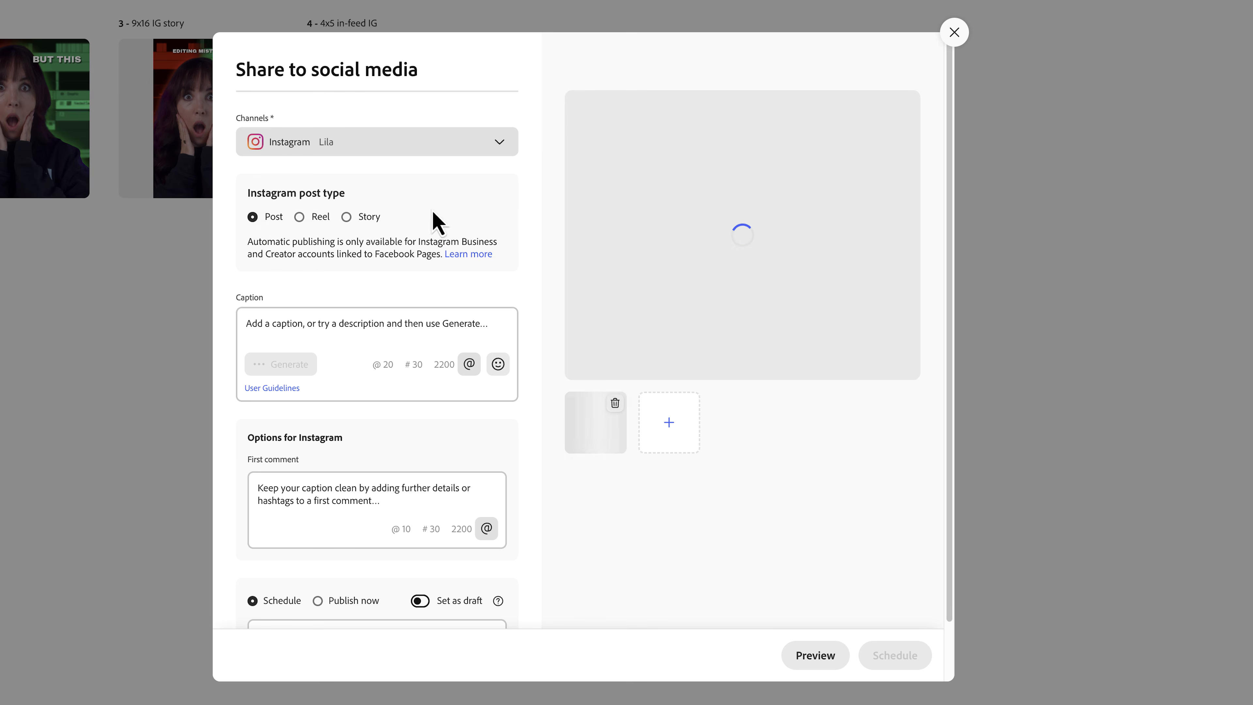
- Write the Instagram caption "Please avoid this editing mistake!" and add a smiley emoji to it
click(280, 324)
text(Please avoid this editing mistake!)
click(497, 364)
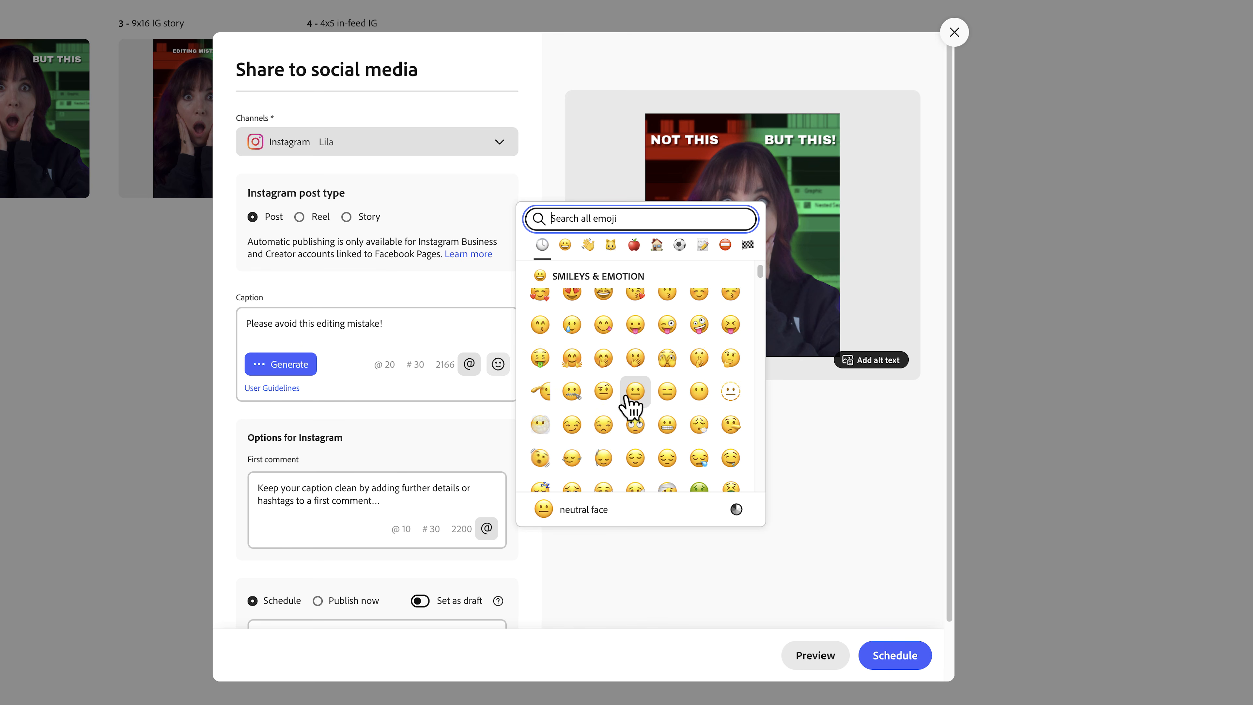
click(635, 380)
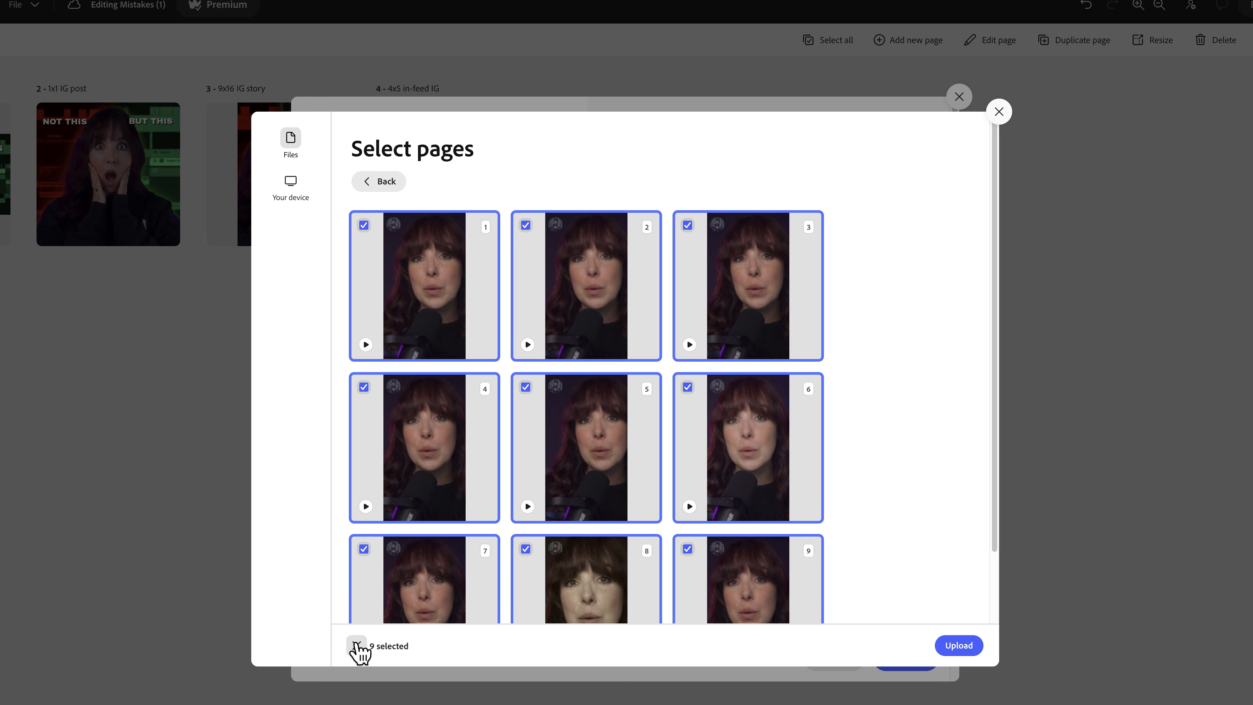
- Clear the selection of all nine video pages and upload only page 1 to the social media post
click(359, 648)
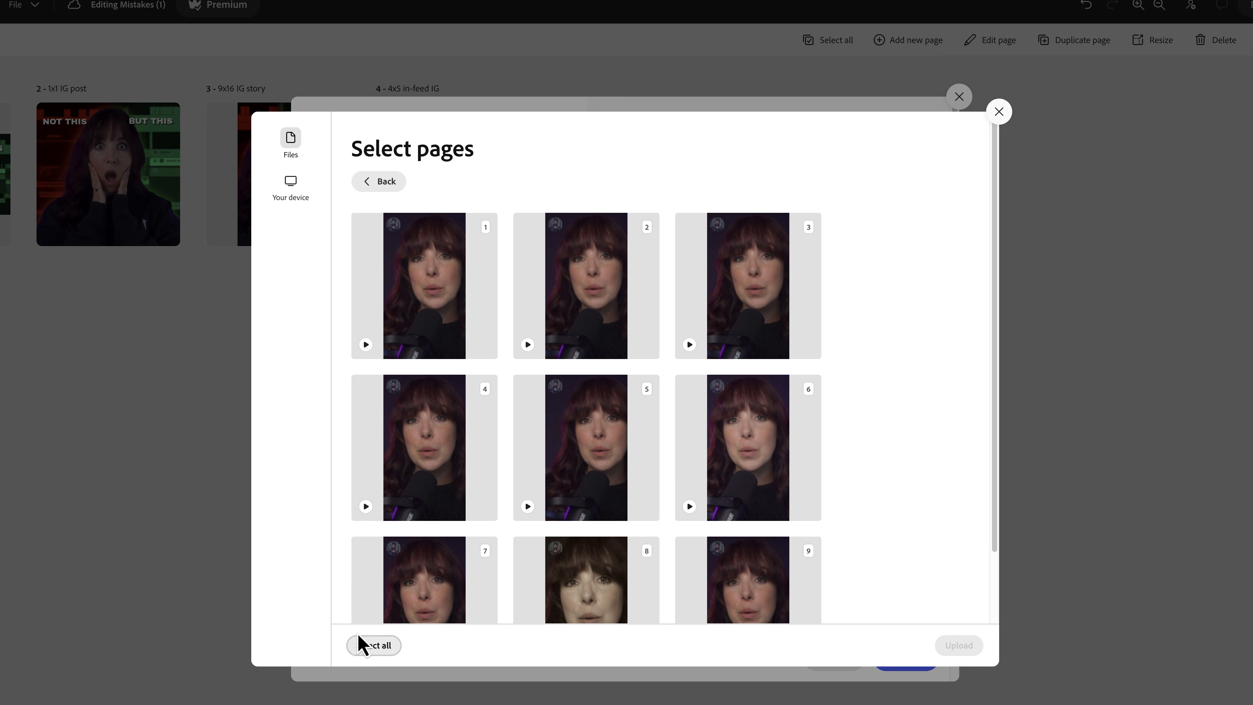
click(365, 227)
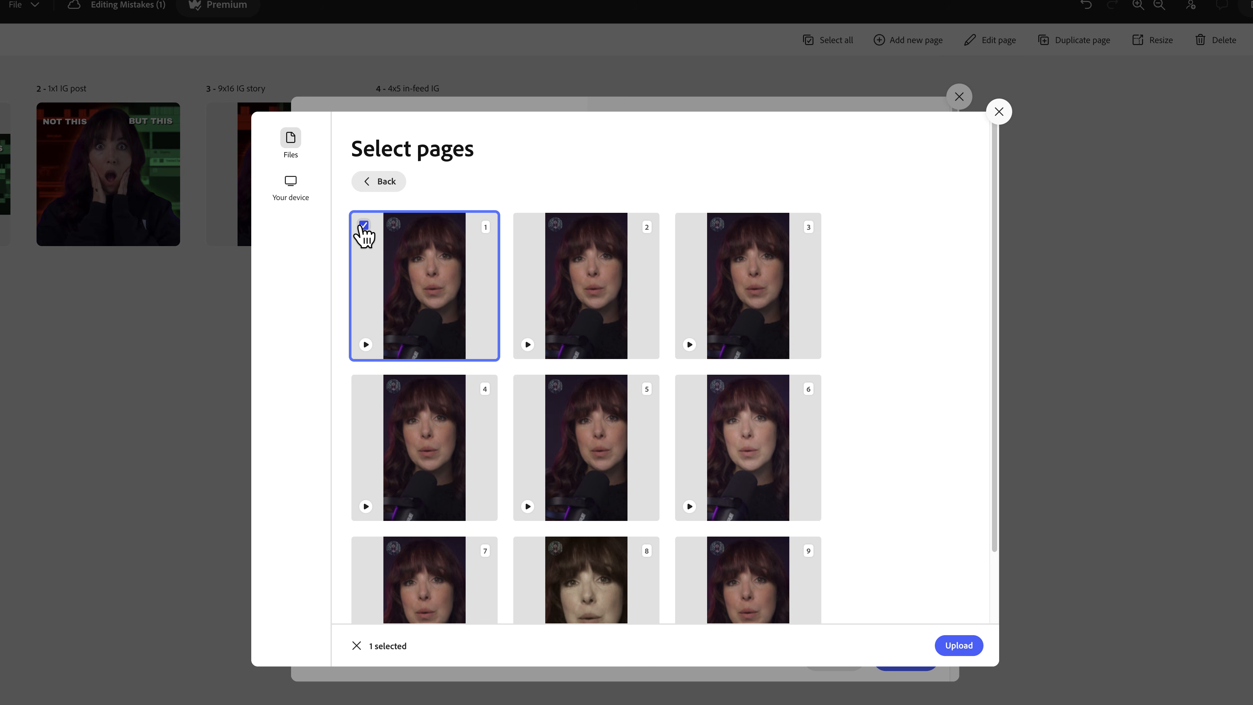
click(962, 651)
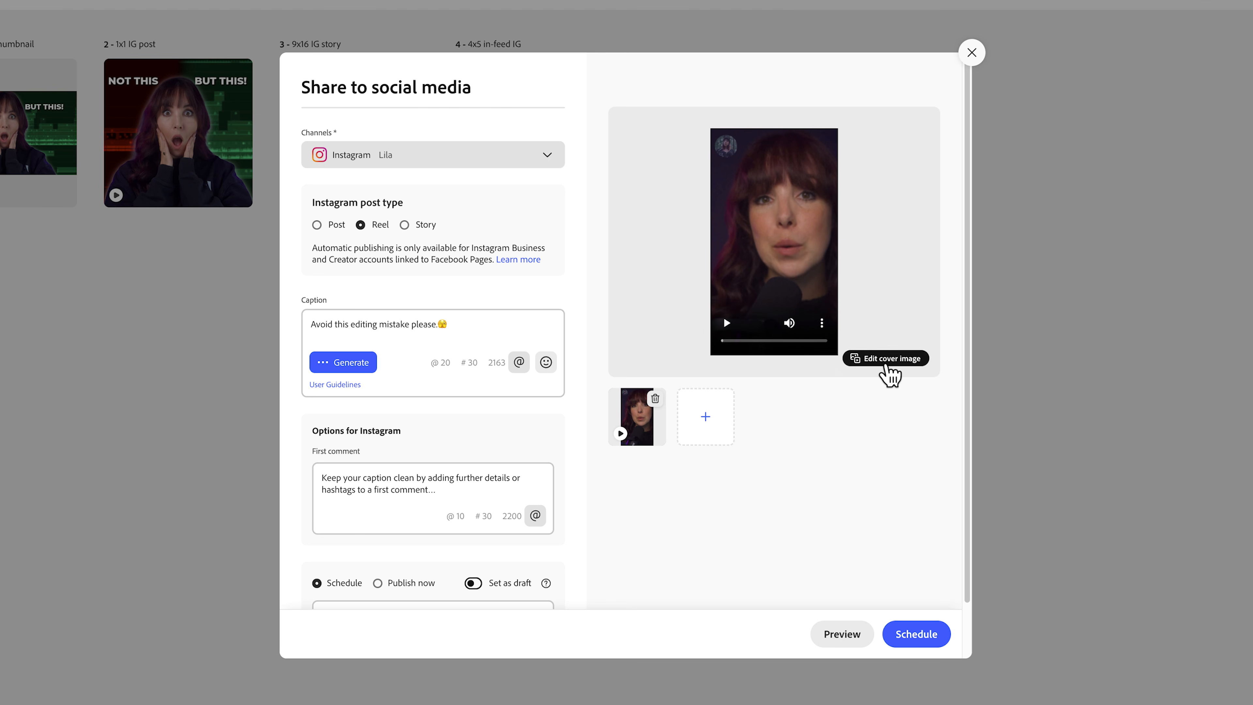
- Set a custom cover image for the Instagram reel in the social media post
click(888, 363)
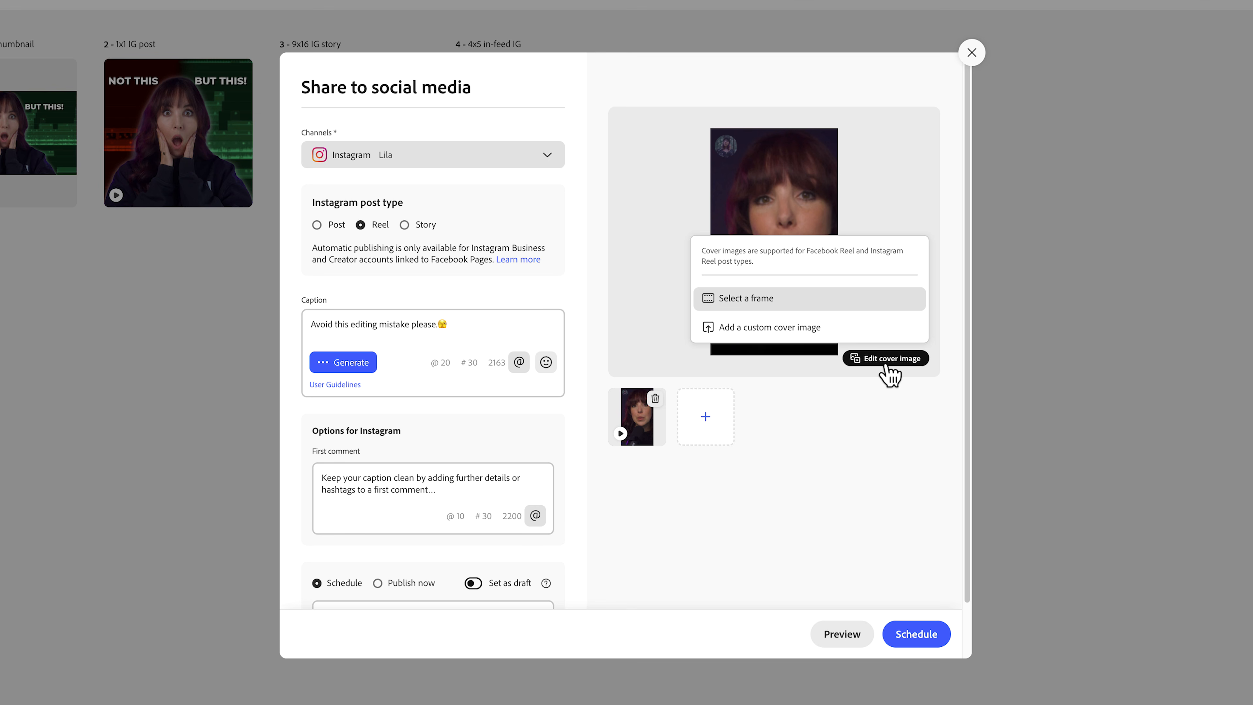
click(784, 328)
click(447, 393)
click(770, 294)
click(960, 621)
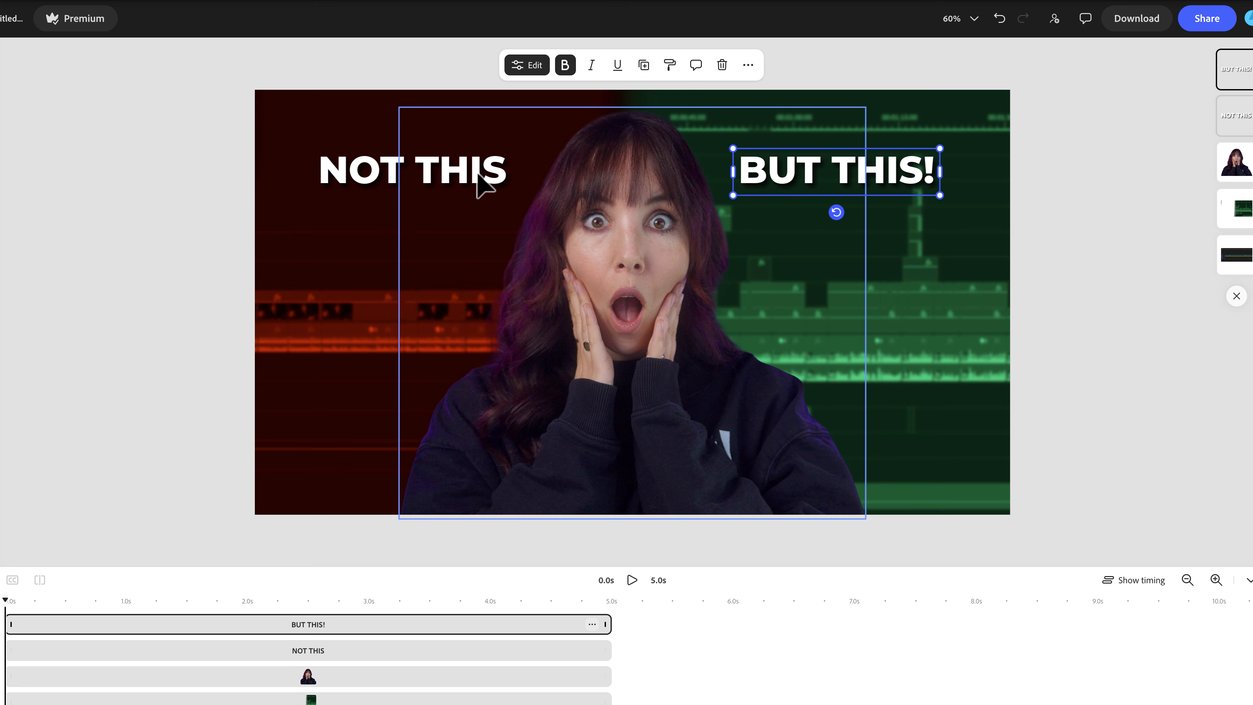
- Spread the NOT THIS and BUT THIS! captions slightly apart, then enlarge and reposition the cutout photo between them
drag(481, 181, 458, 170)
drag(810, 160, 818, 160)
click(683, 211)
drag(865, 107, 954, 30)
drag(655, 190, 624, 243)
- Enlarge the green timeline background image and shift it slightly within the thumbnail
click(932, 267)
drag(1081, 81, 1165, 37)
drag(915, 260, 944, 256)
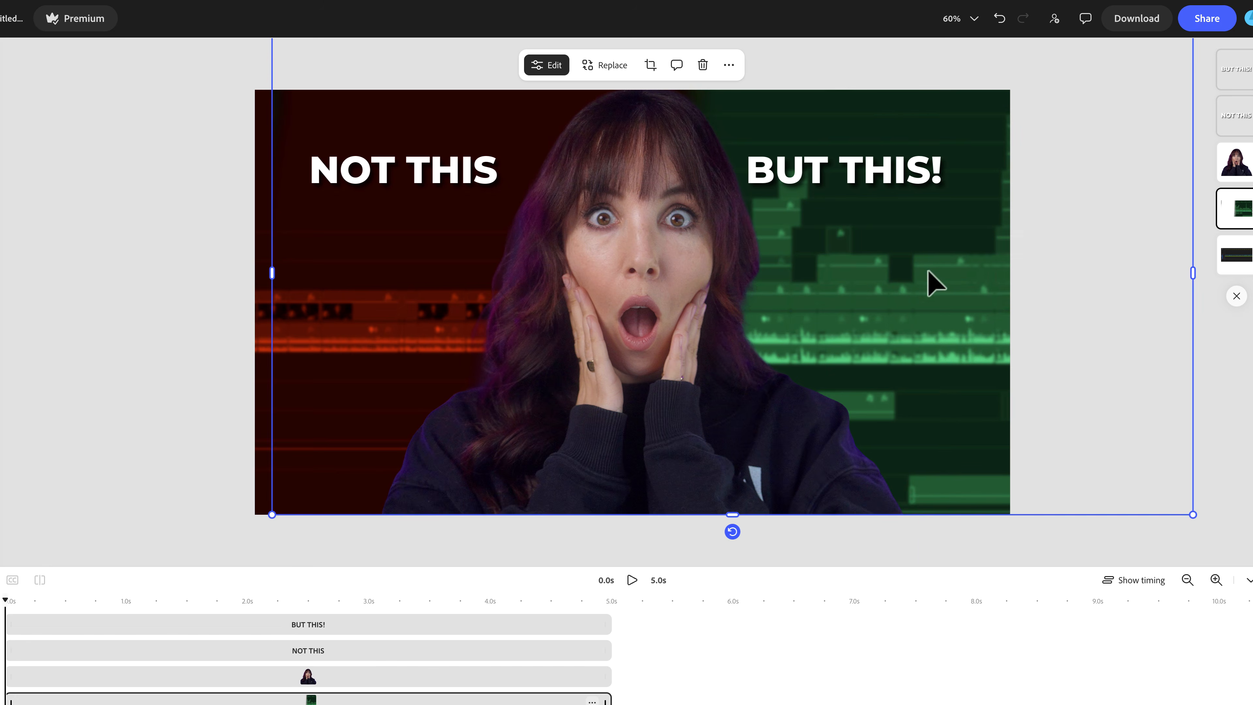
drag(272, 514, 22, 588)
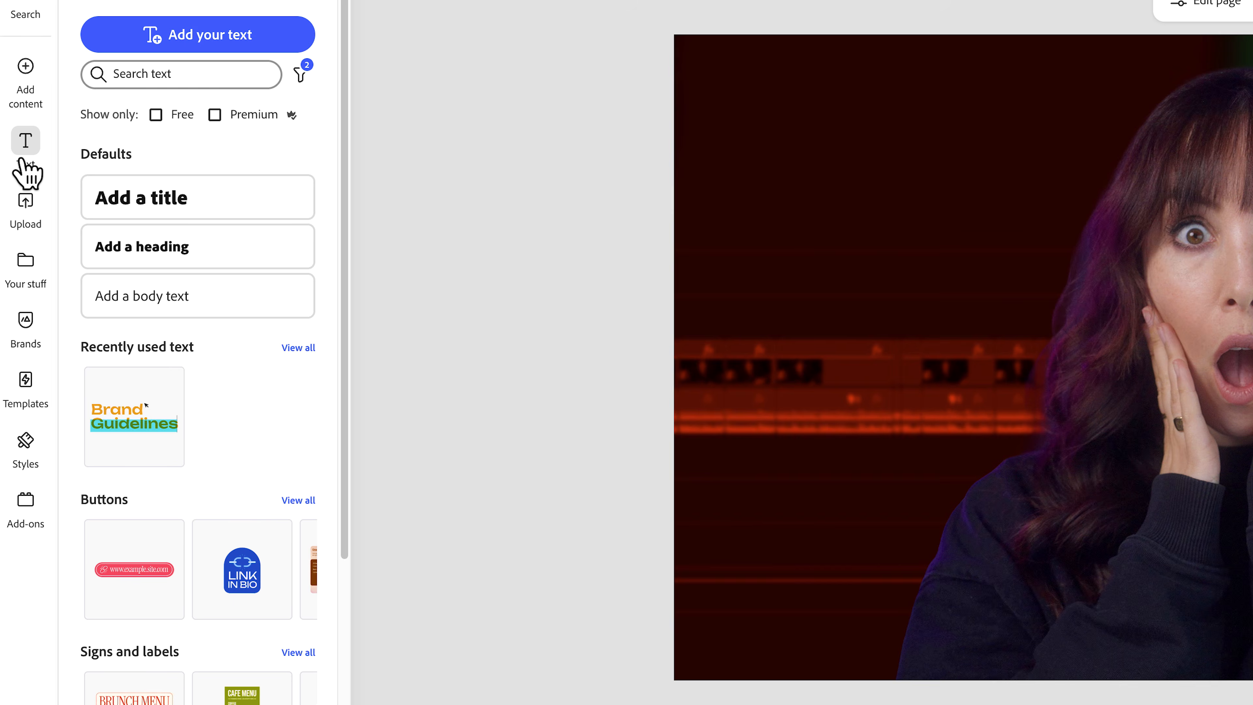
click(28, 321)
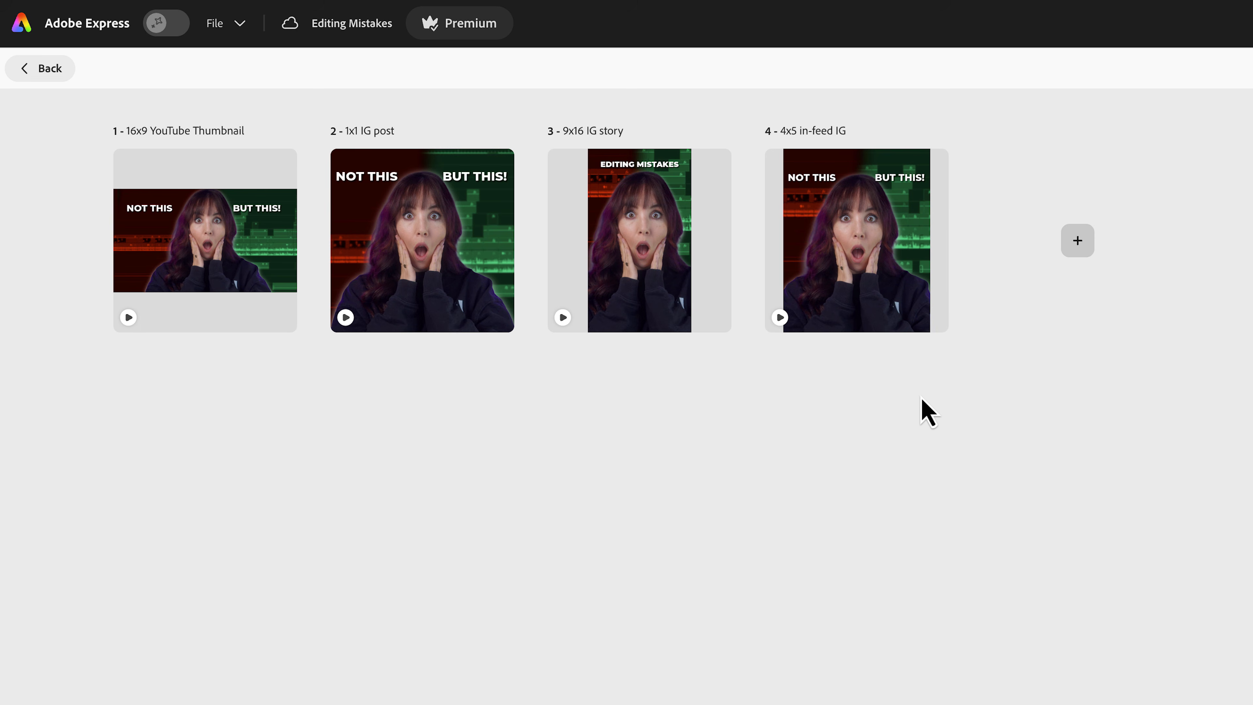
- Start a scheduled social media post from the 4x5 in-feed IG page and open the emoji choices for its caption
click(890, 229)
click(1160, 31)
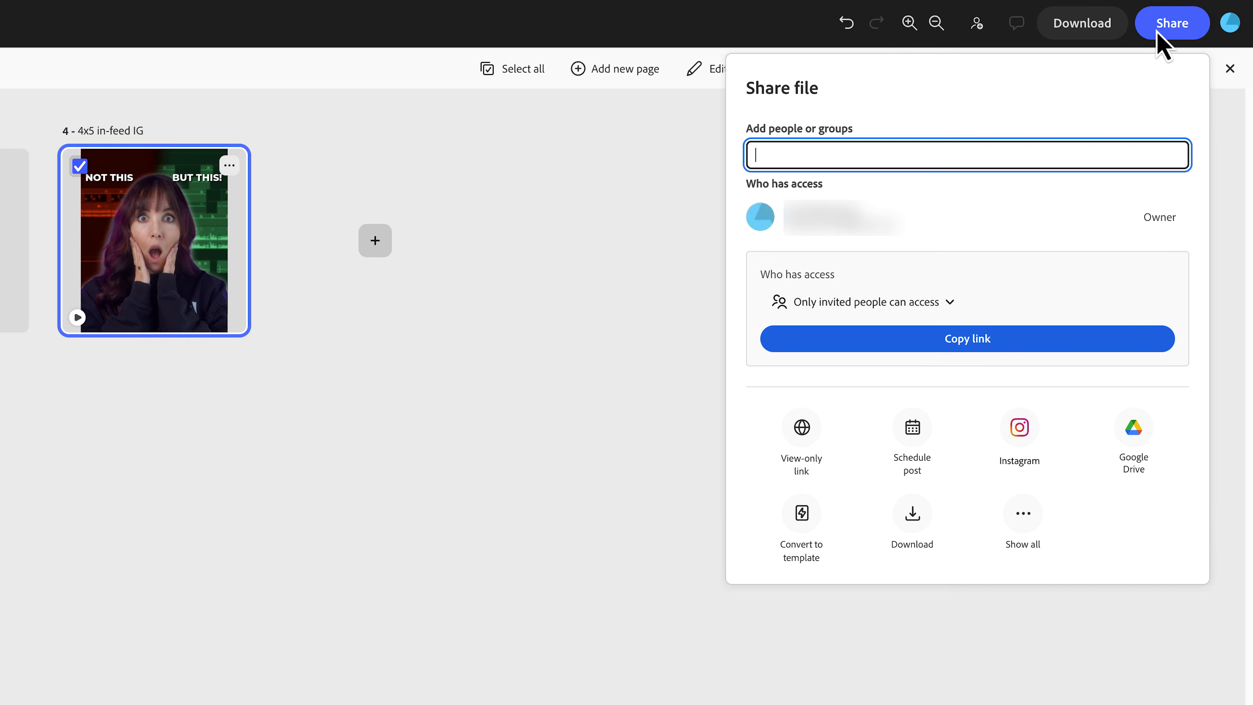
click(915, 441)
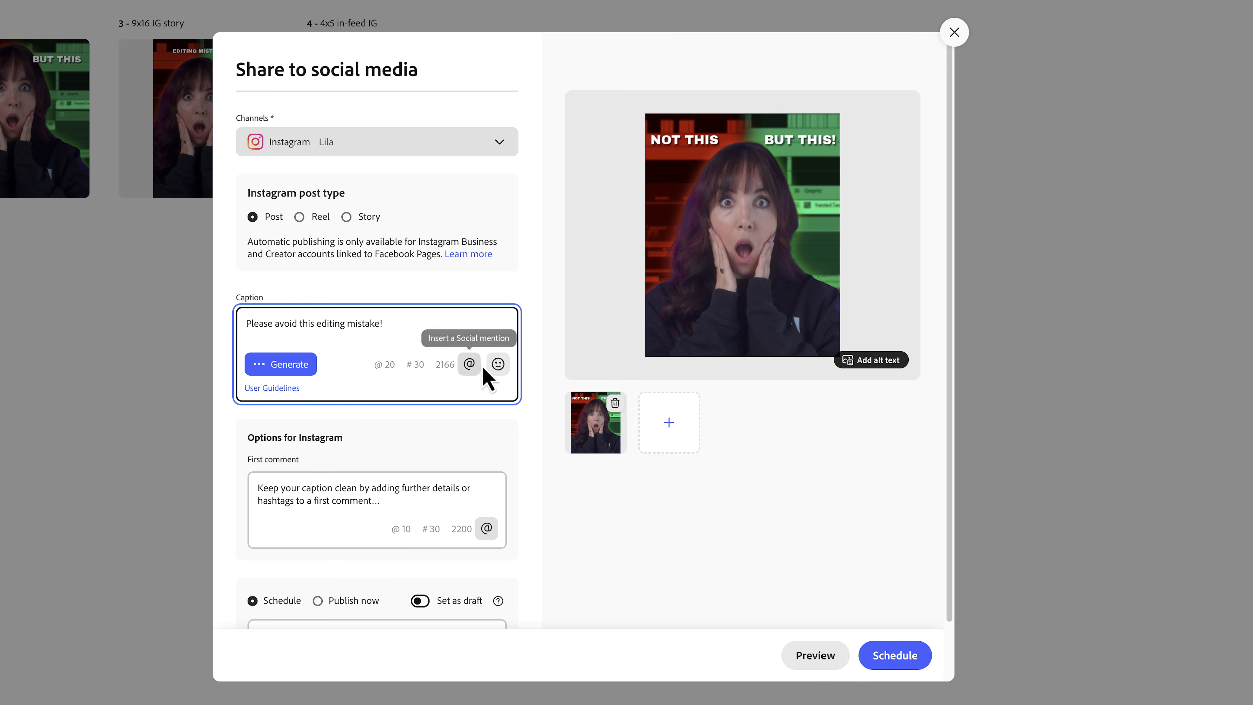
click(497, 364)
scroll(587, 395, down, 2)
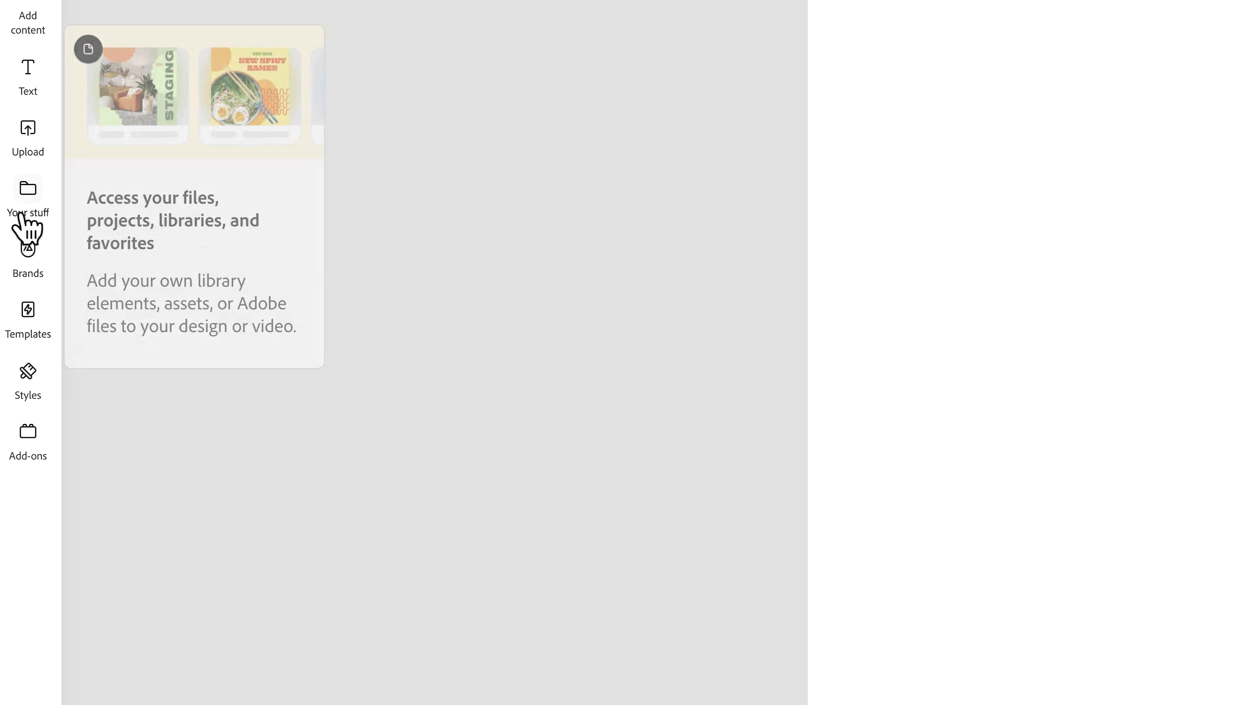
- Open the full set of featured poster templates and try the Summer Fete and Race Equality Week designs on the page
click(29, 329)
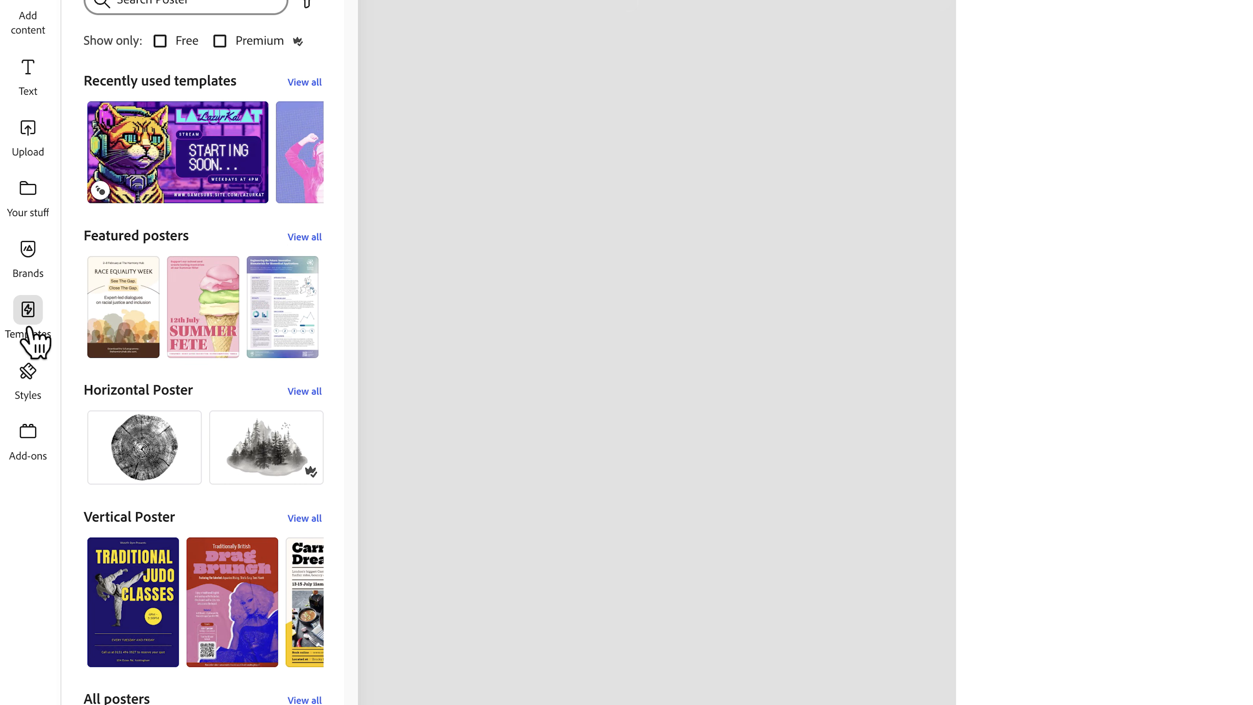
click(296, 238)
click(146, 186)
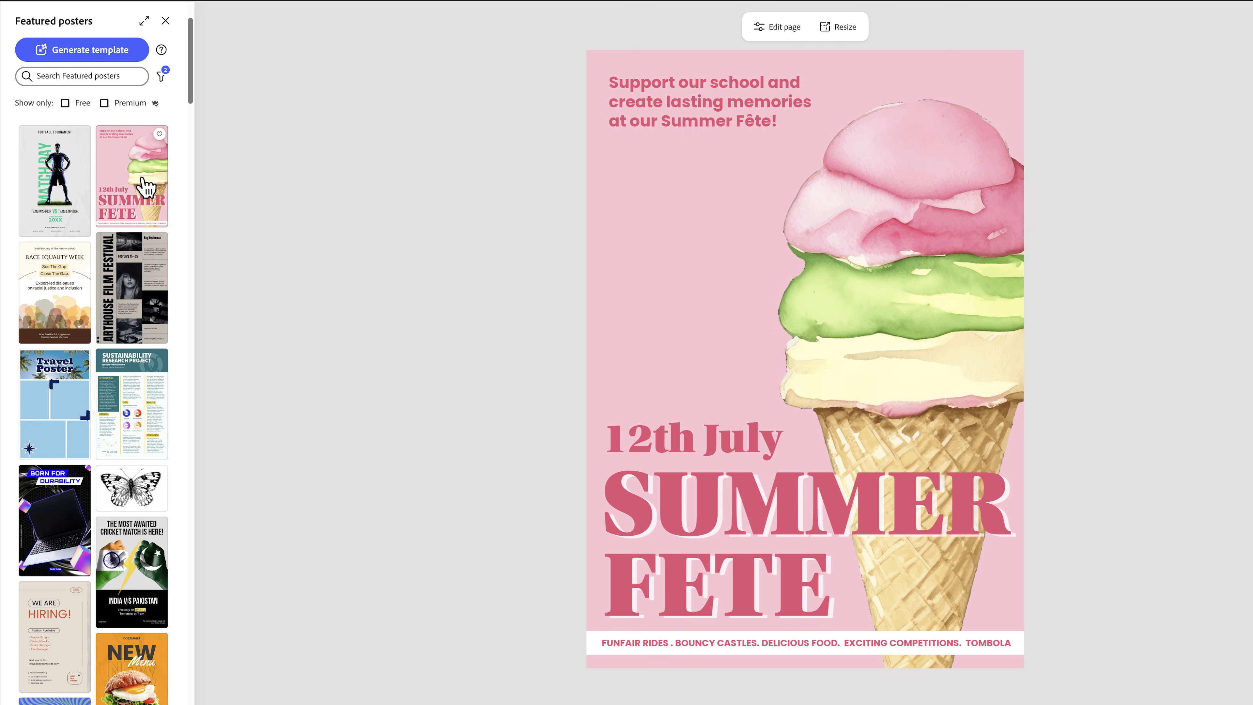
click(84, 322)
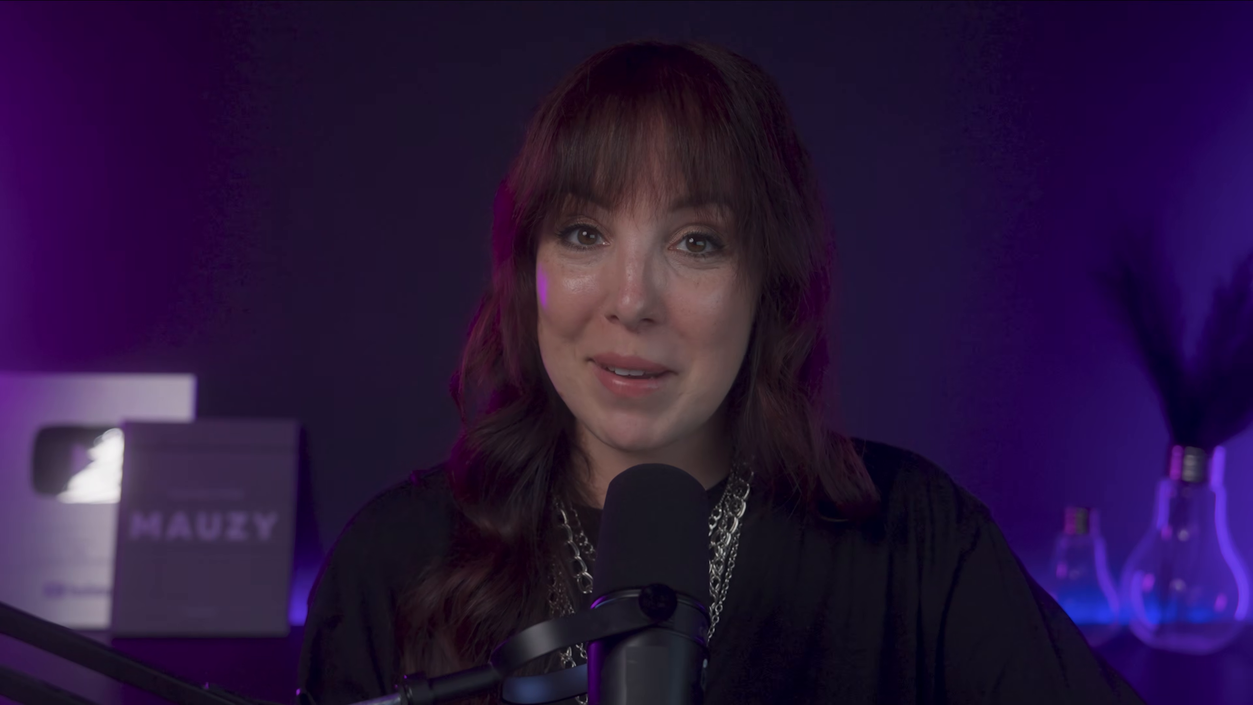